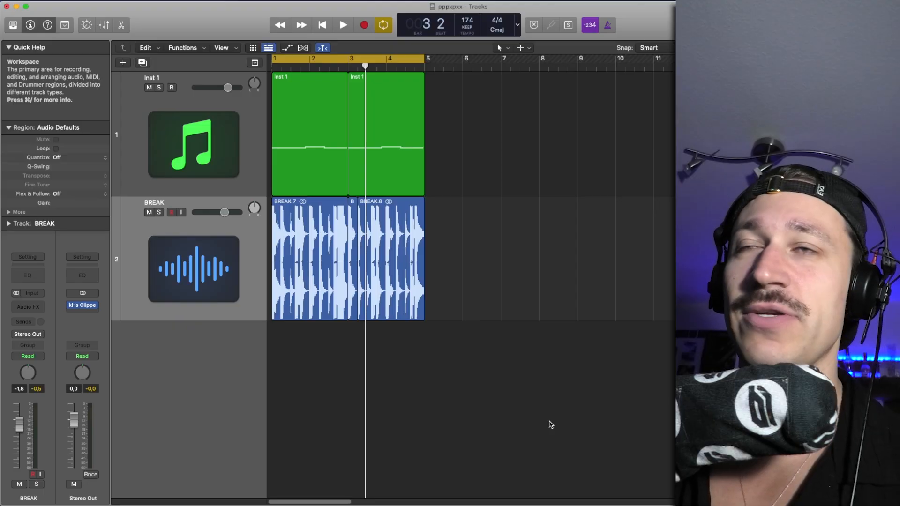
Step: Open the Phase Plant instrument on the Inst 1 track and solo the track for playback
left_click(188, 174)
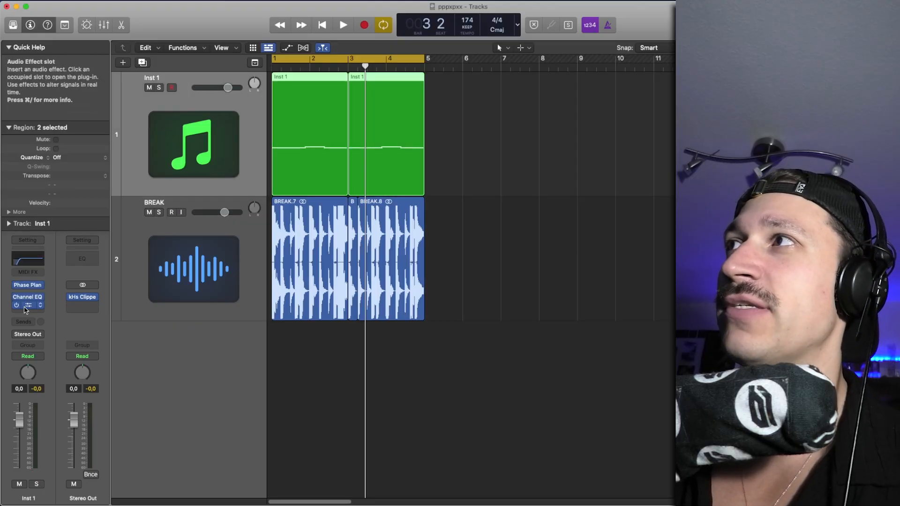
left_click(27, 285)
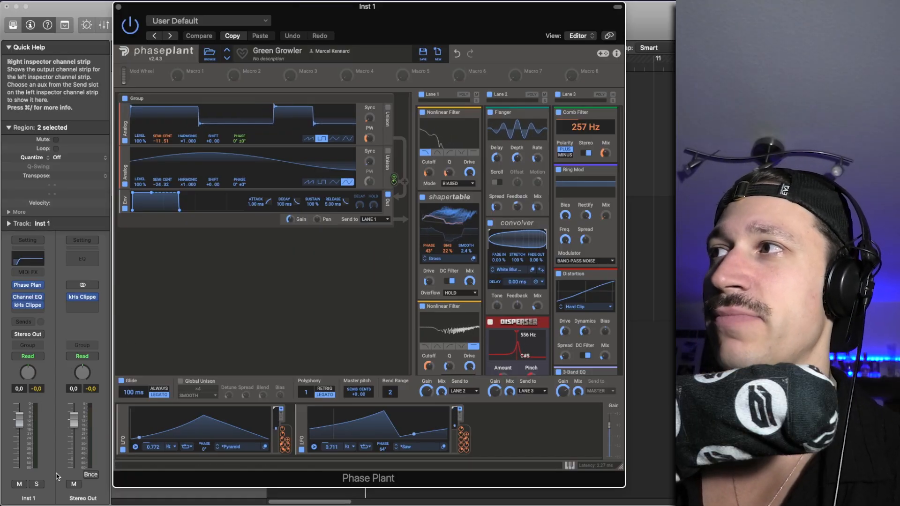
left_click(36, 484)
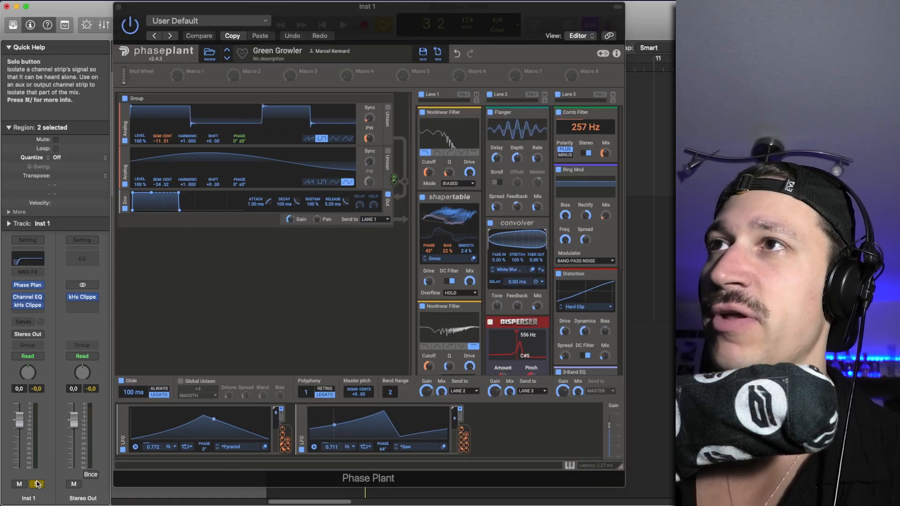
key("space")
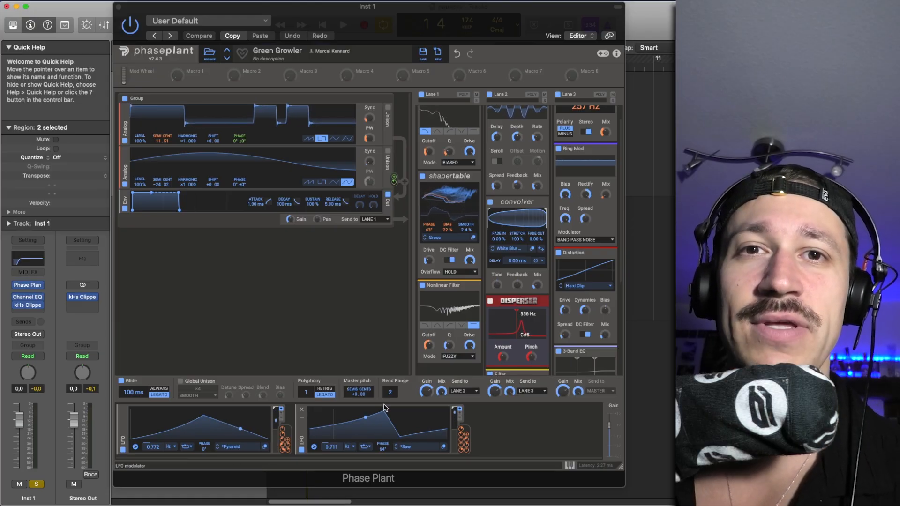
key("space")
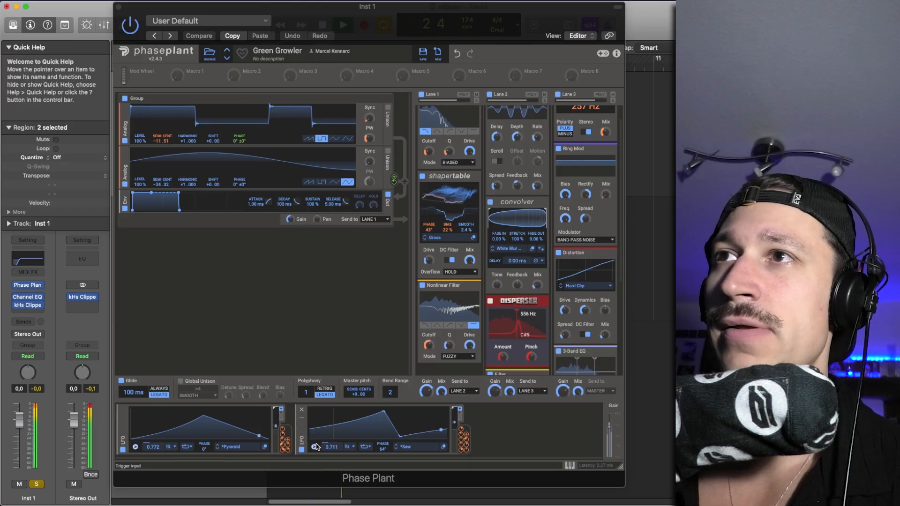
Step: Bypass and re-enable the second LFO and the first LFO in turn to compare their effect on the sound
left_click(302, 449)
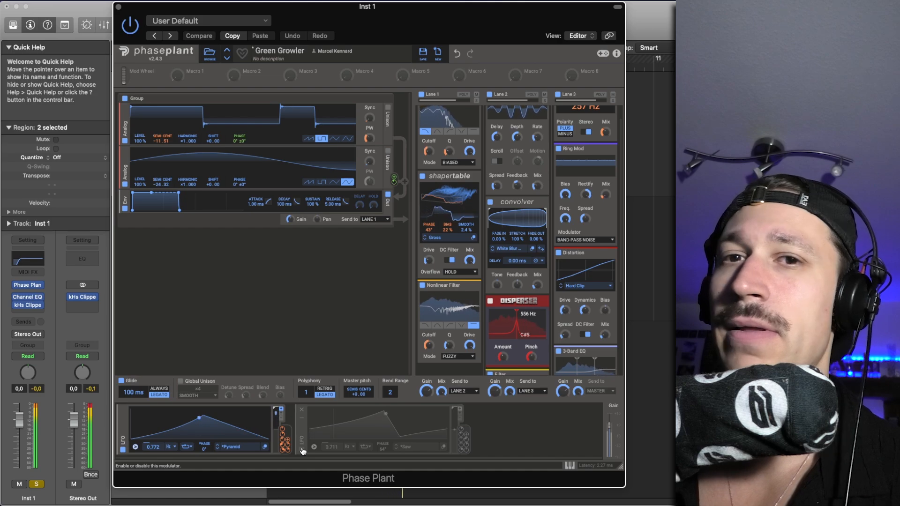
left_click(302, 450)
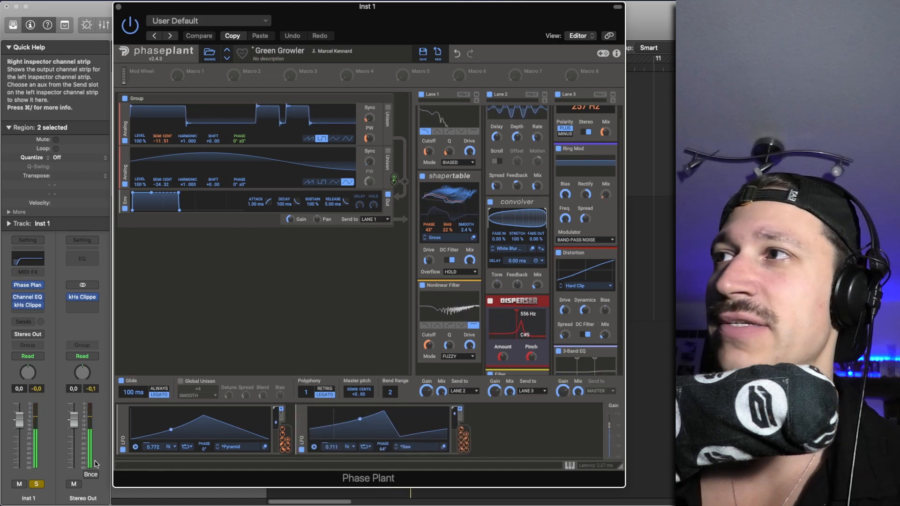
left_click(123, 450)
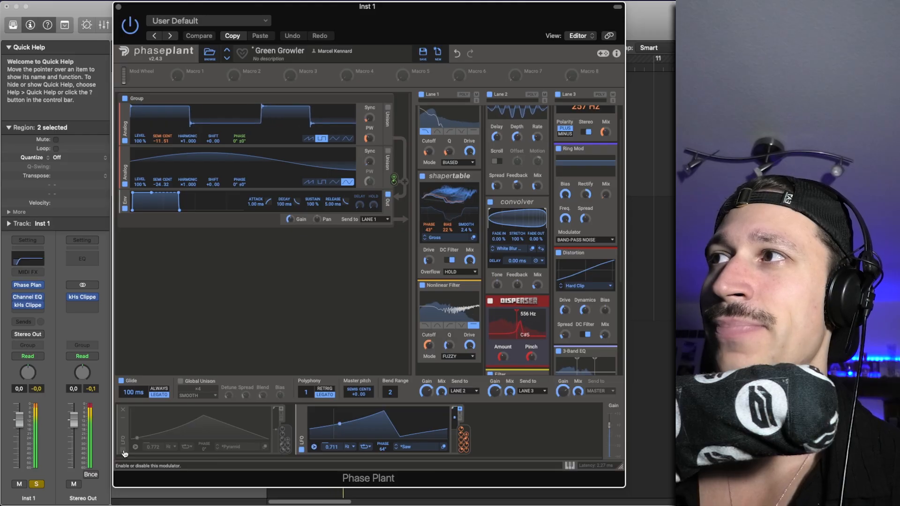
left_click(123, 451)
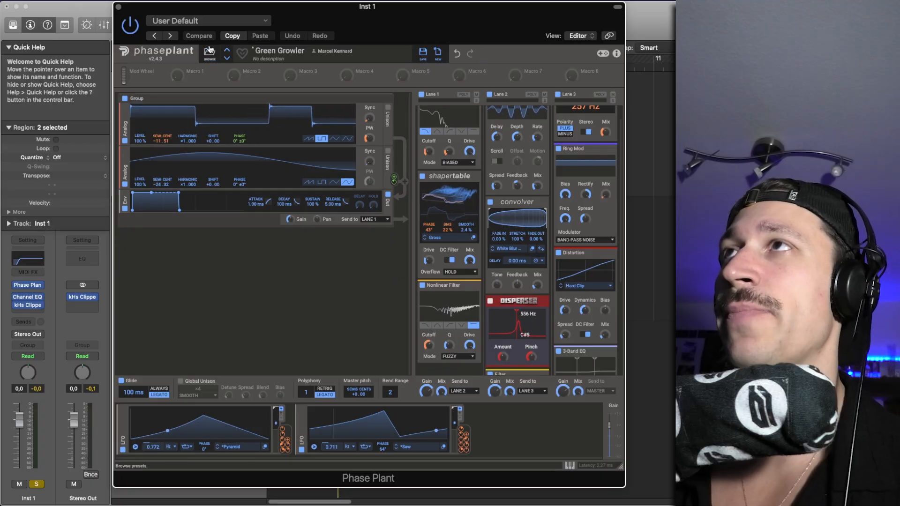
Step: Load the user preset Al Capone Bass in Phase Plant and inspect the second LFO's modulation assignments
left_click(210, 50)
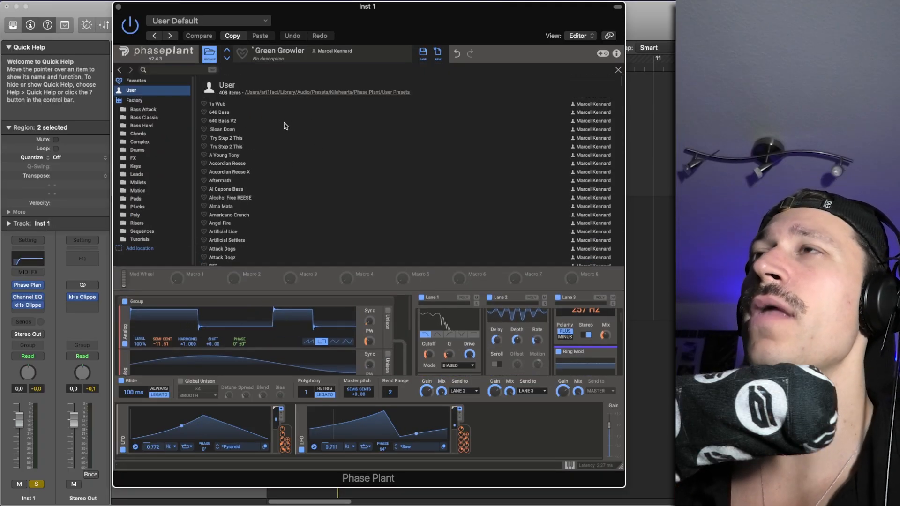
double_click(239, 187)
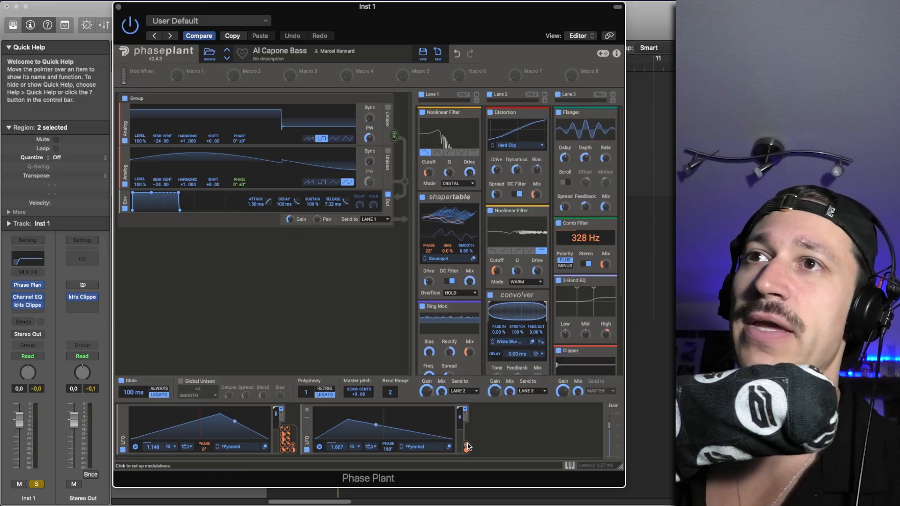
left_click(466, 448)
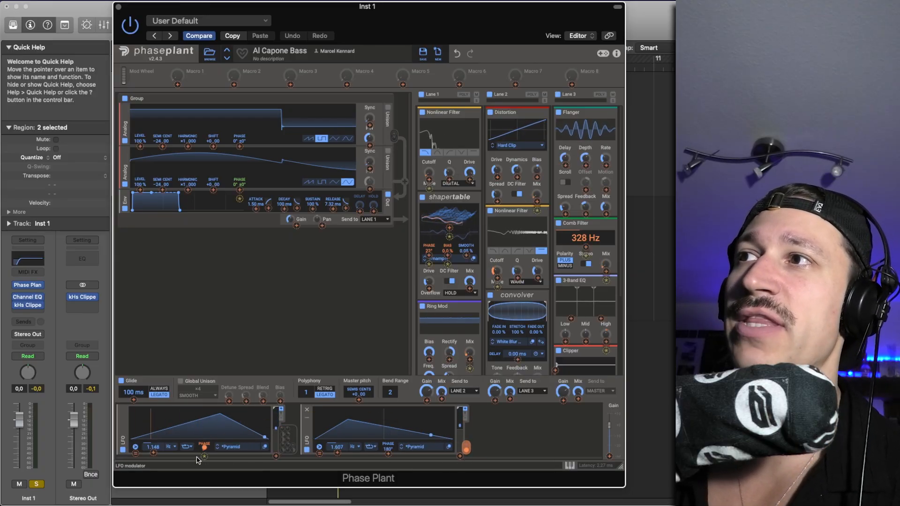
left_click(276, 319)
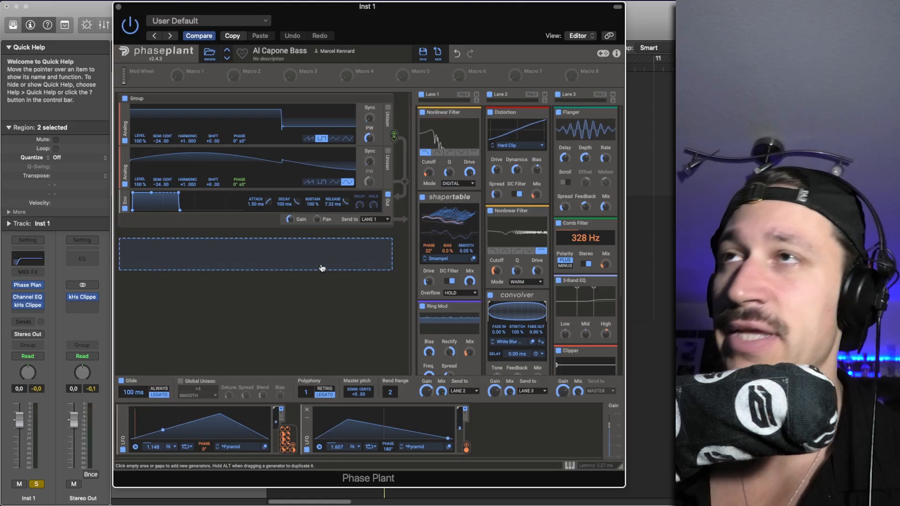
key("space")
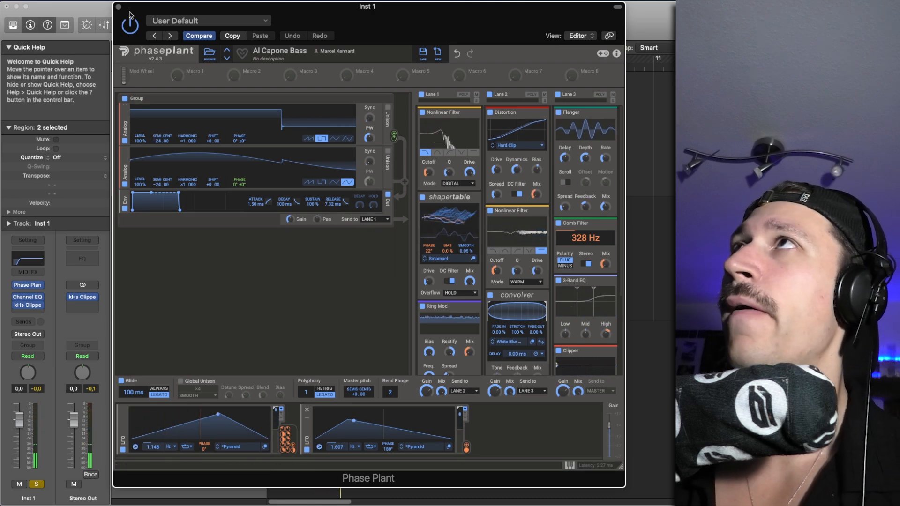
Step: Close Phase Plant and bounce both Inst 1 regions in place to a new track, leaving the source regions and keeping normalization off
left_click(118, 7)
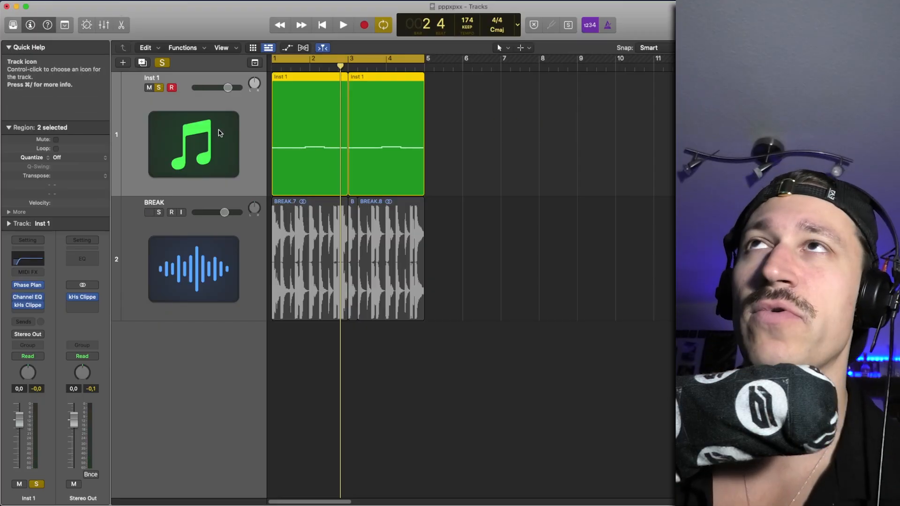
left_click_drag(498, 176, 326, 148)
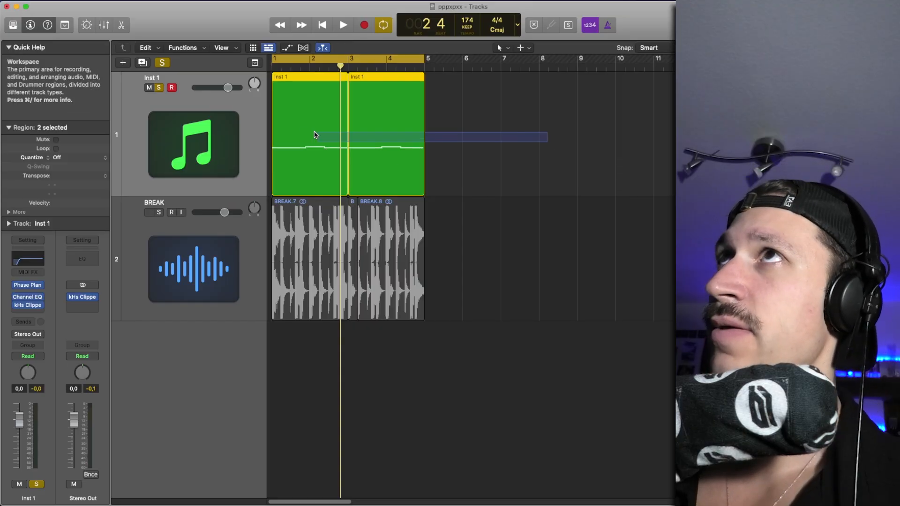
key("ctrl+b")
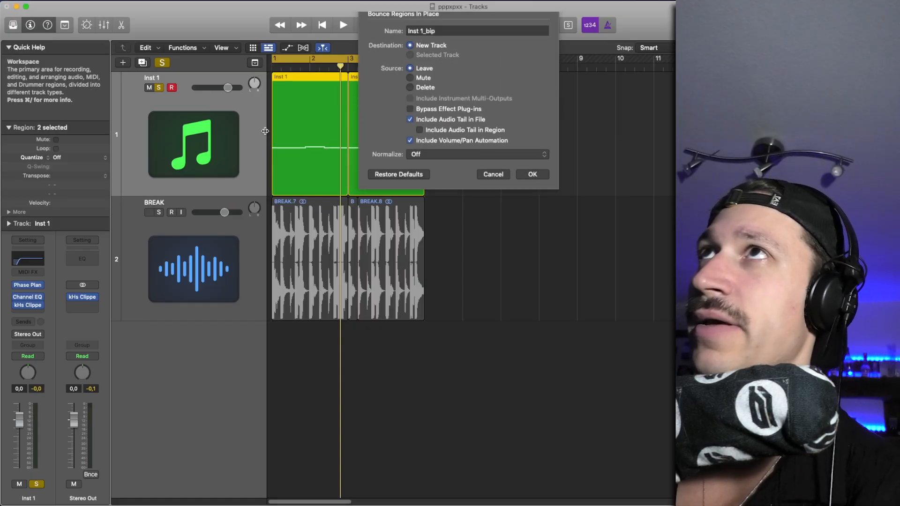
key("Return")
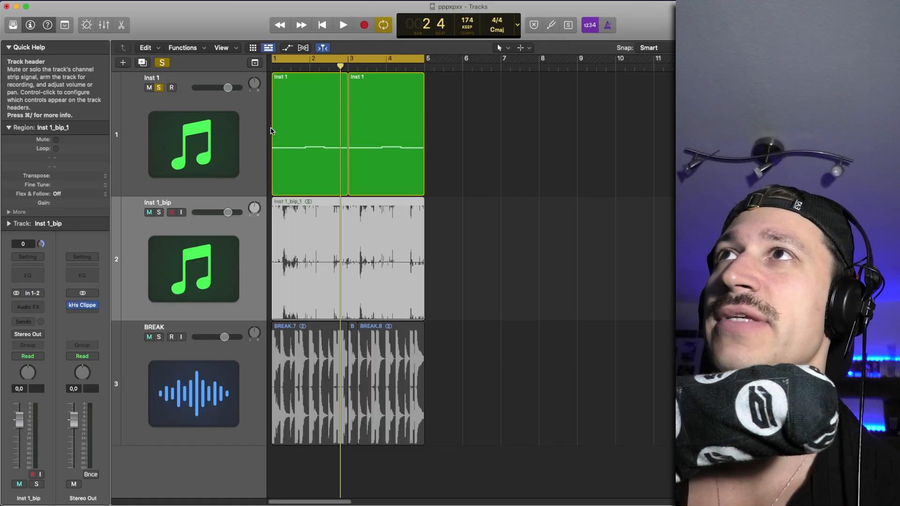
Step: Mute the original Inst 1 track, and solo and play the bounced Inst 1_bip track
left_click(149, 88)
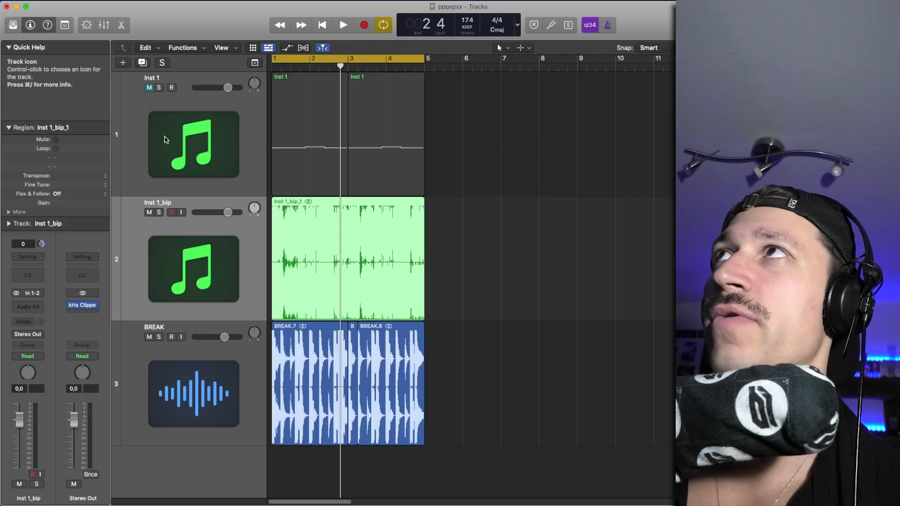
left_click(165, 141)
left_click(220, 248)
key("s")
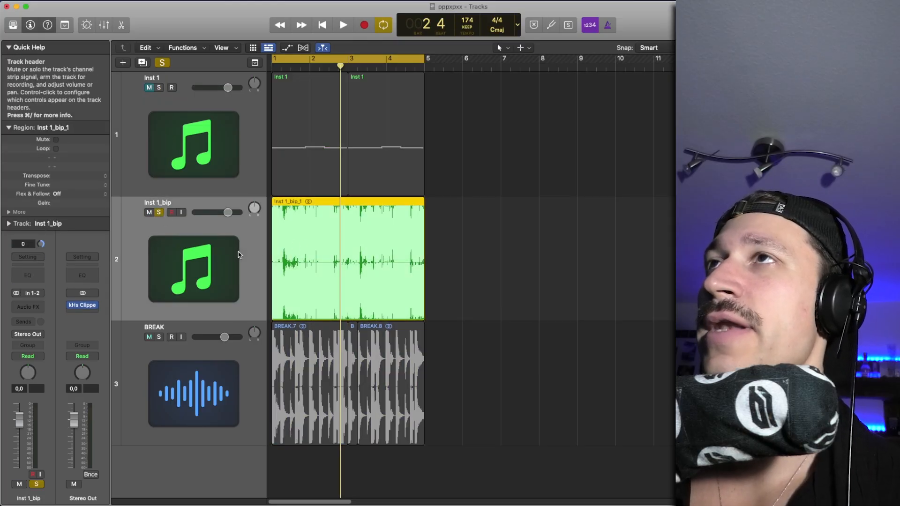
key("space")
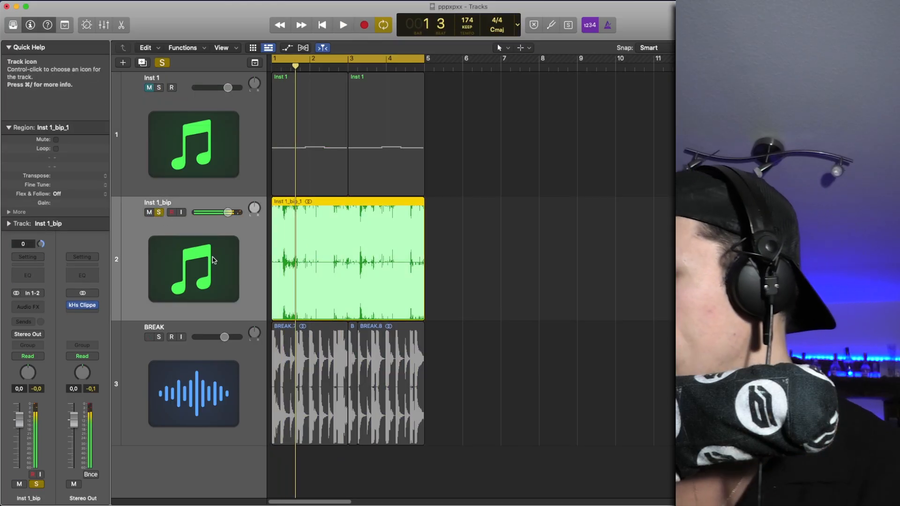
Step: Insert the stereo version of the BEAM effect on the Inst 1_bip track and move its window fully into view
left_click(41, 305)
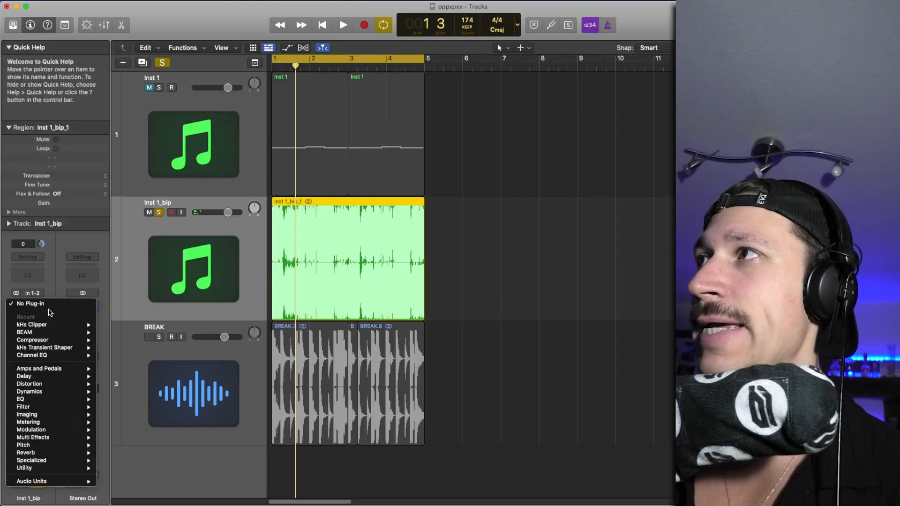
mouse_move(57, 335)
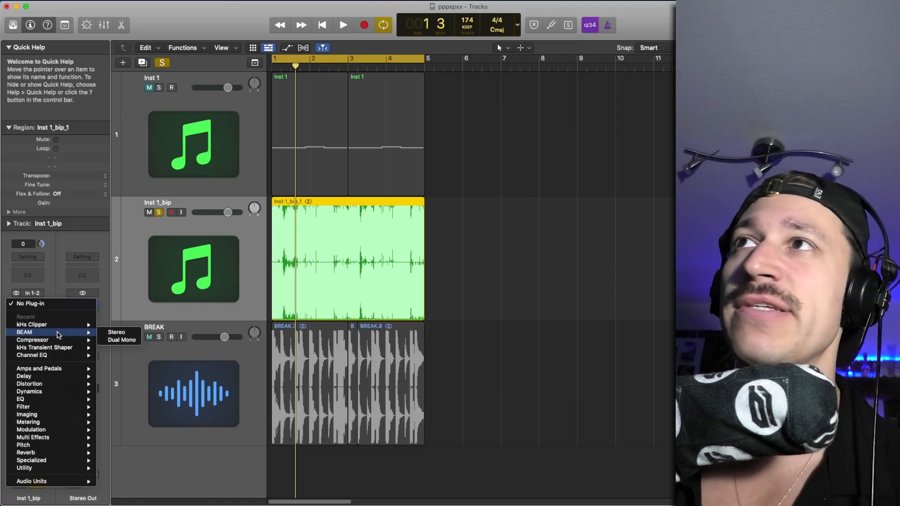
left_click(110, 334)
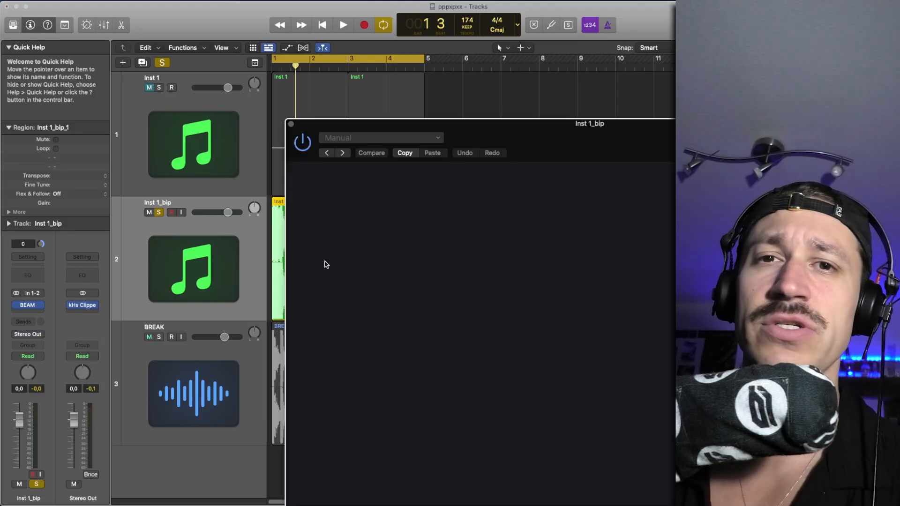
left_click_drag(533, 138, 277, 42)
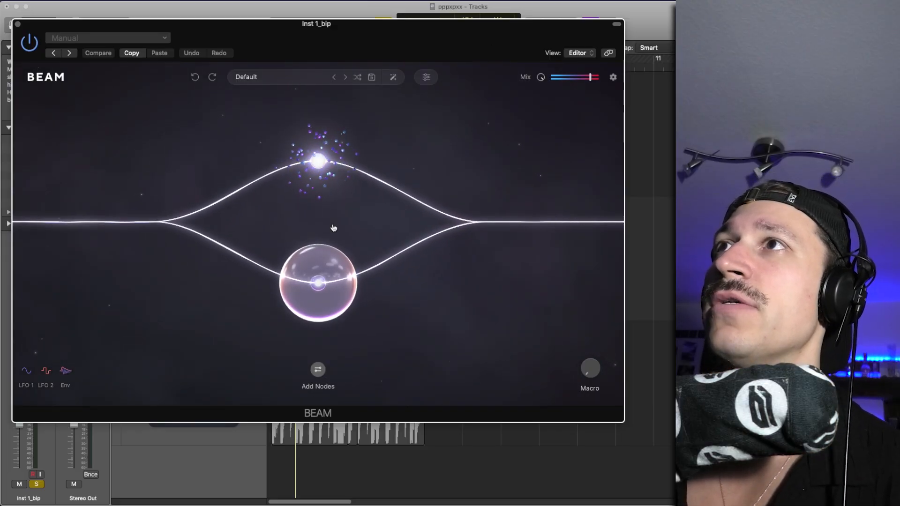
Step: Load the Glittery Space preset in BEAM and browse the Transient Effects and Time Warp preset categories
left_click(167, 271)
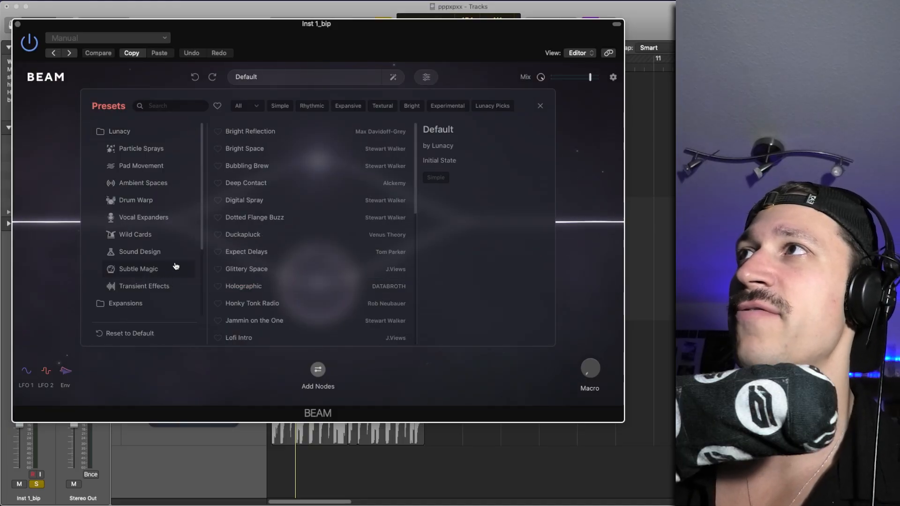
left_click(297, 270)
left_click(143, 288)
scroll(143, 292, "down", 4)
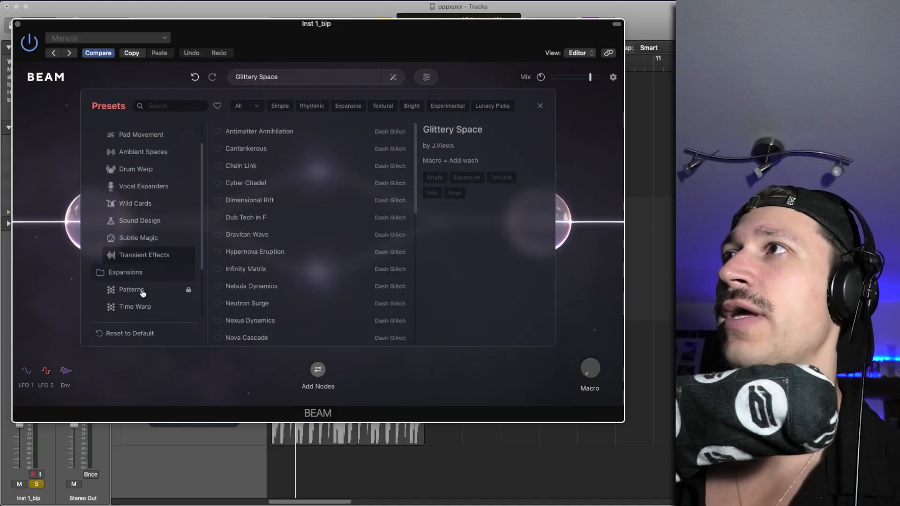
scroll(143, 268, "up", 3)
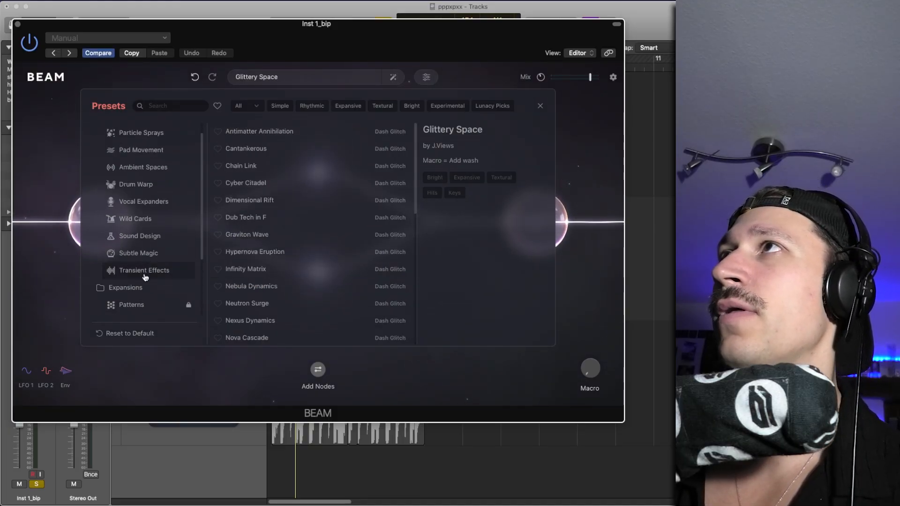
scroll(145, 277, "down", 3)
left_click(136, 269)
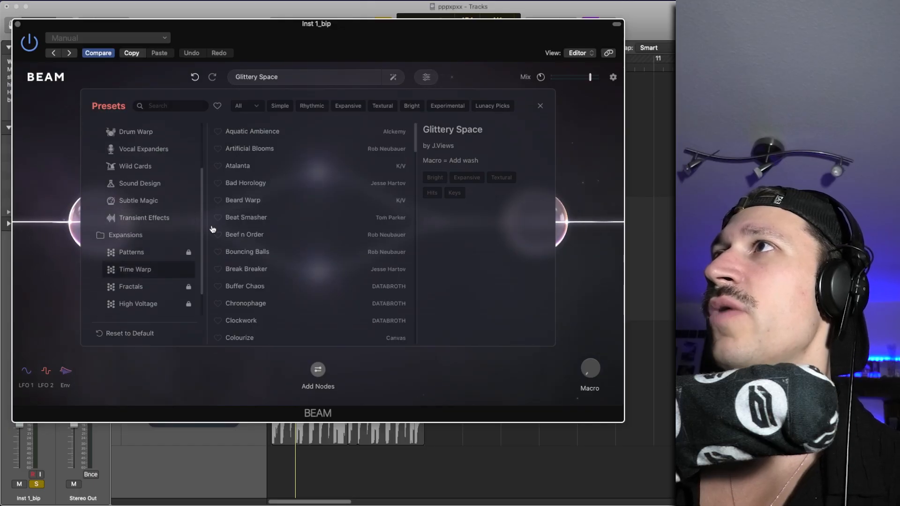
Step: Audition the Time Warp presets Beat Smasher and Beef n Order during playback, and load the 5th Glimmer preset
left_click(281, 223)
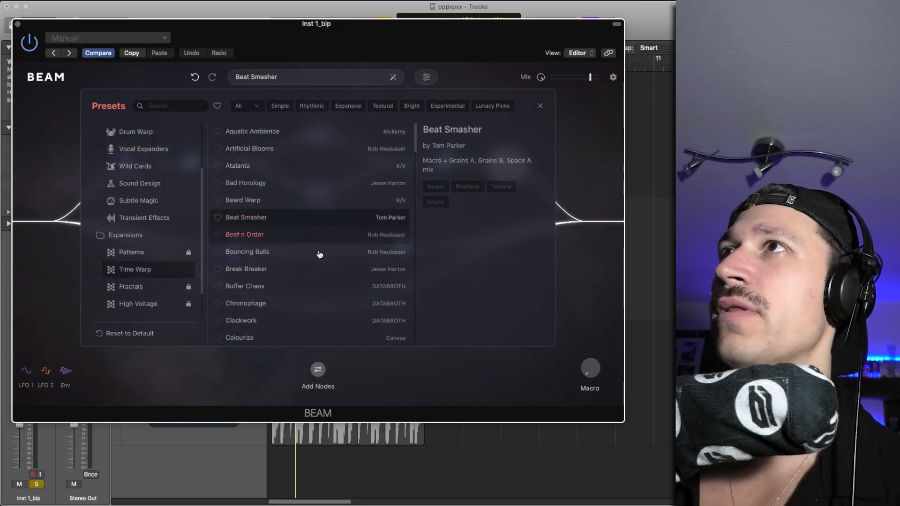
key("space")
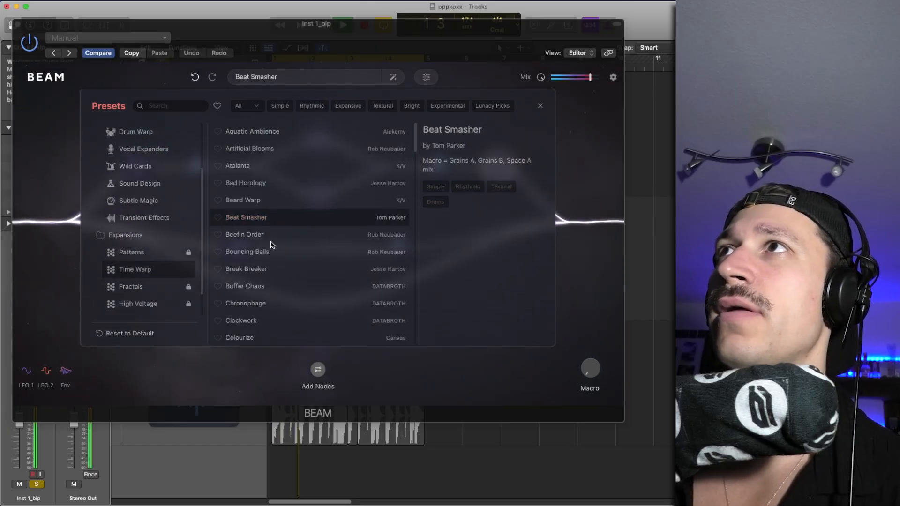
left_click(262, 236)
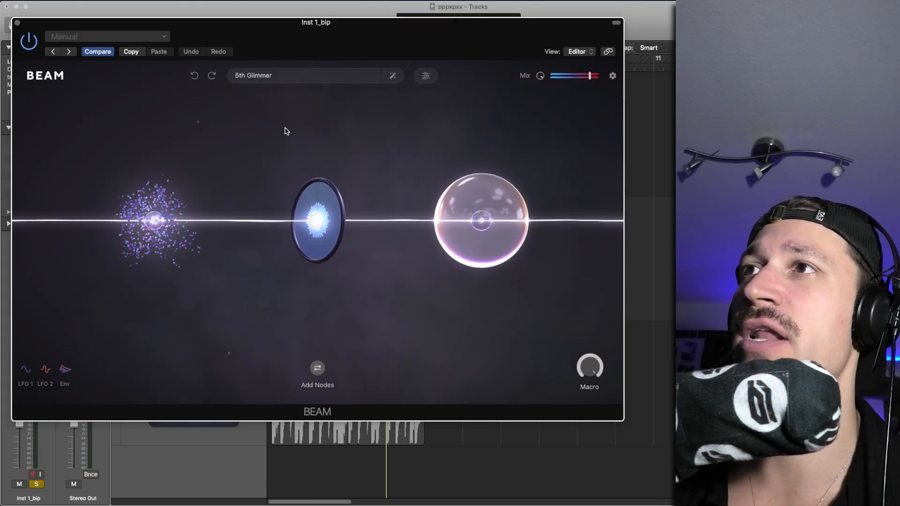
key("space")
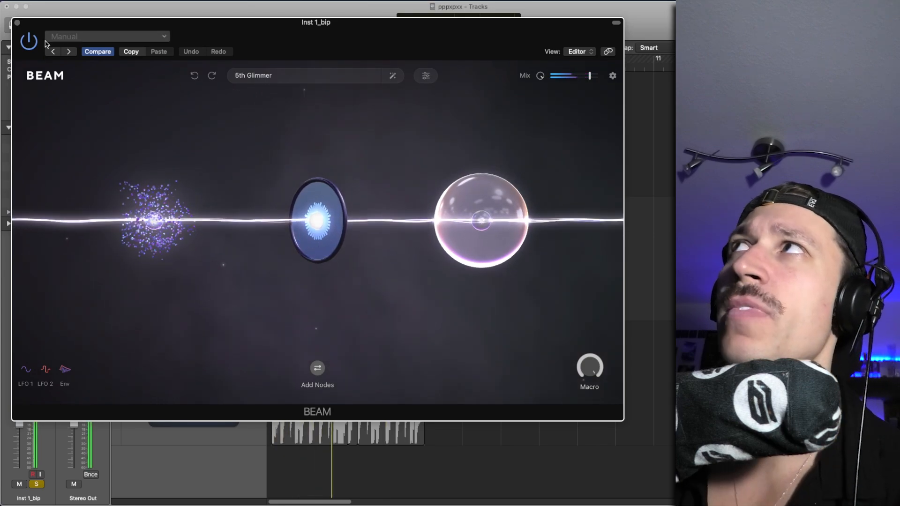
Step: Close BEAM and bounce the Inst 1_bip_1 region in place to a new track, leaving the source region and keeping normalization off
left_click(17, 22)
left_click_drag(486, 264, 359, 263)
key("ctrl+b")
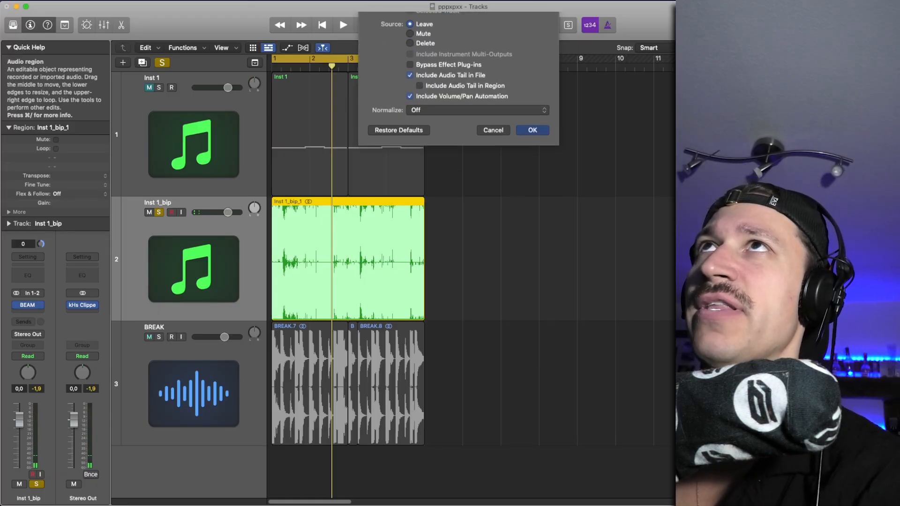
key("Return")
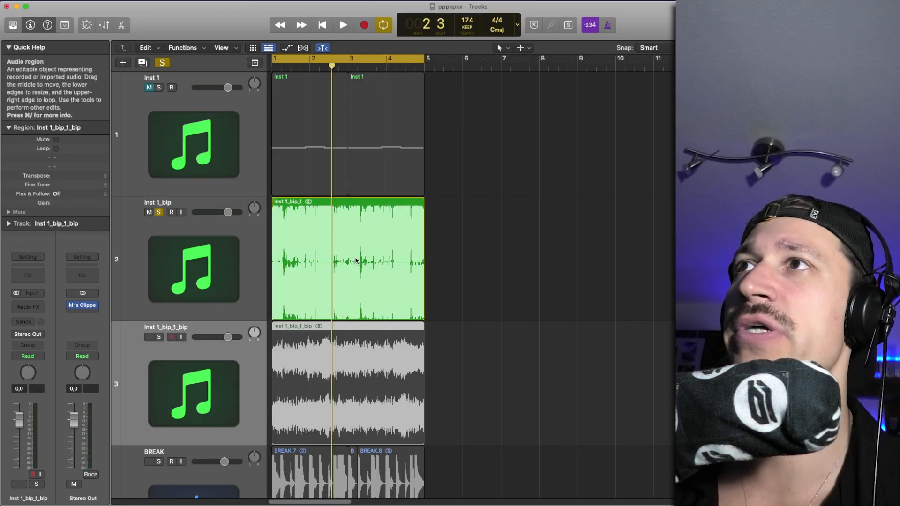
Step: Unsolo and mute the Inst 1_bip track, and play the bounced Inst 1_bip_1_bip region together with the break
left_click(161, 218)
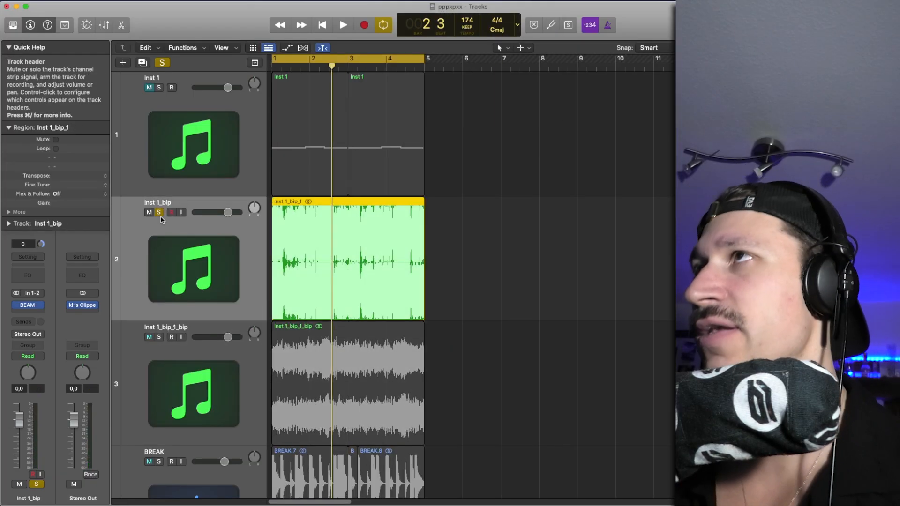
key("ctrl+s")
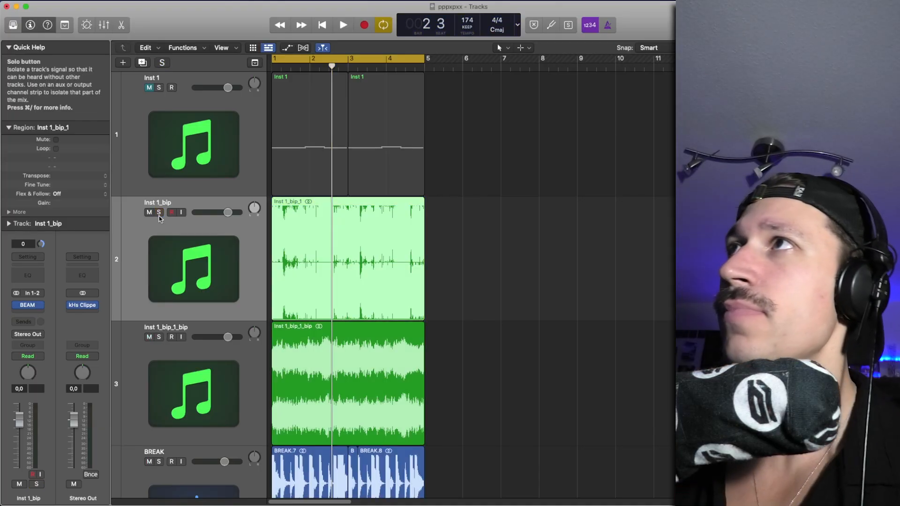
key("ctrl+m")
left_click(302, 374)
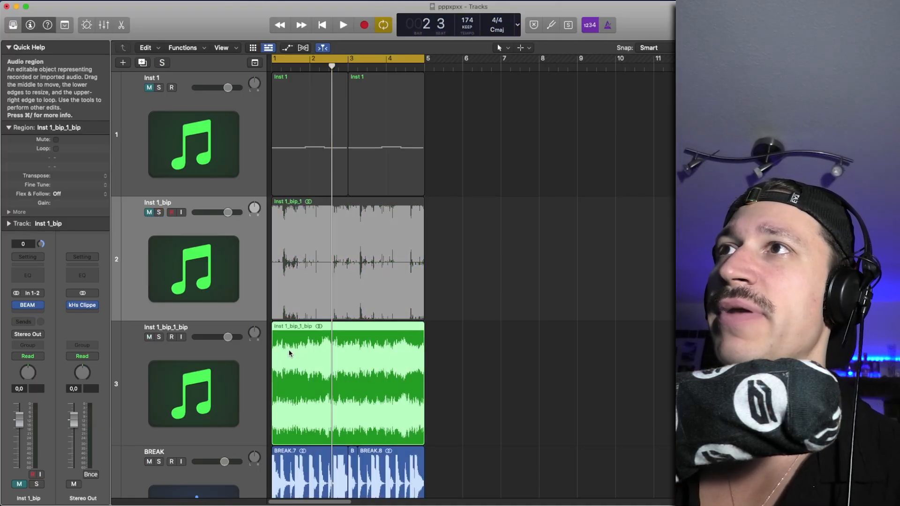
key("space")
key("space")
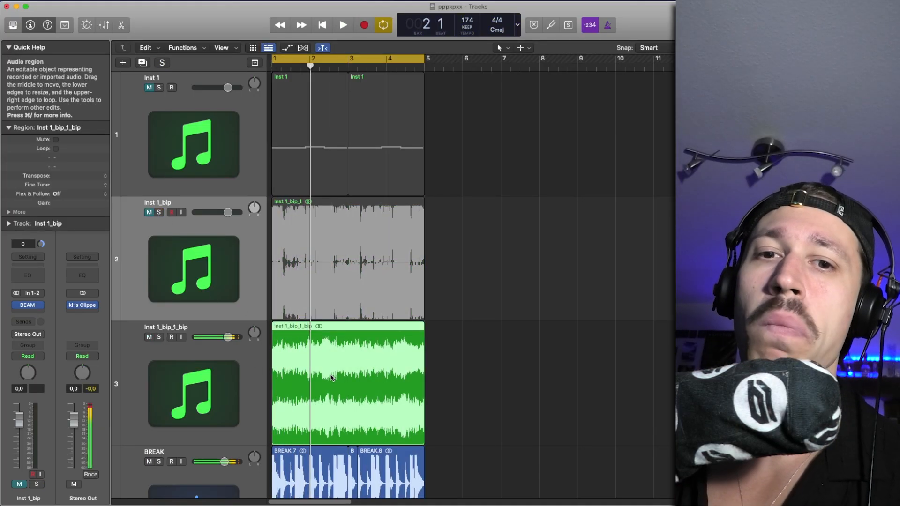
left_click(510, 310)
key("space")
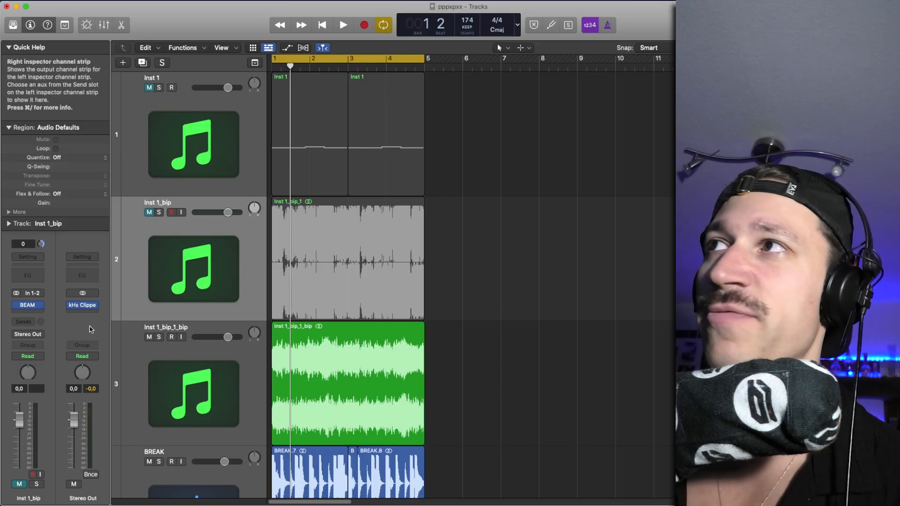
Step: Unmute the Inst 1_bip track, remove its BEAM effect, and mute the Inst 1_bip_1_bip track
left_click(142, 339)
left_click(150, 213)
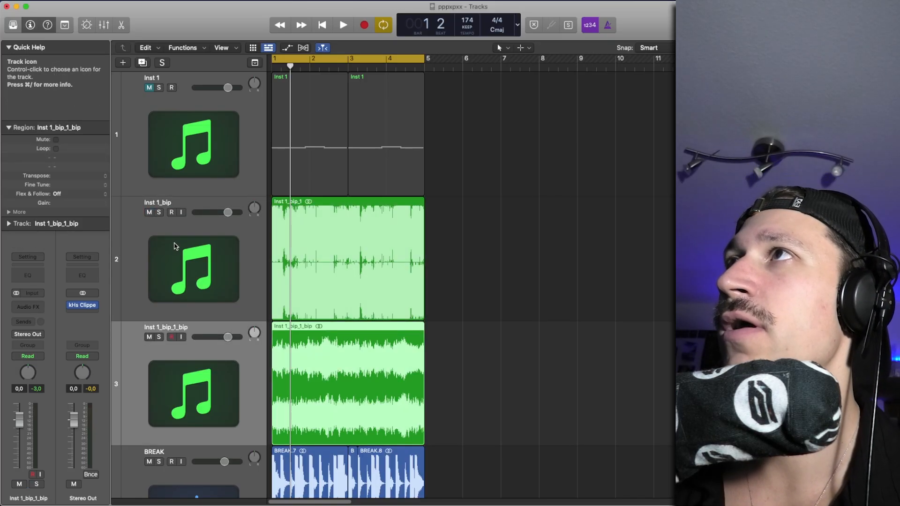
left_click(175, 241)
left_click(42, 305)
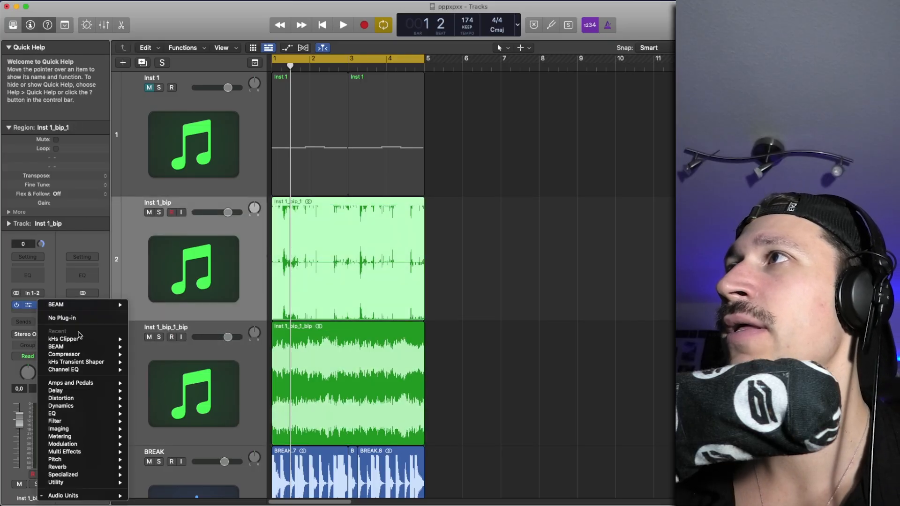
left_click(72, 323)
left_click(149, 339)
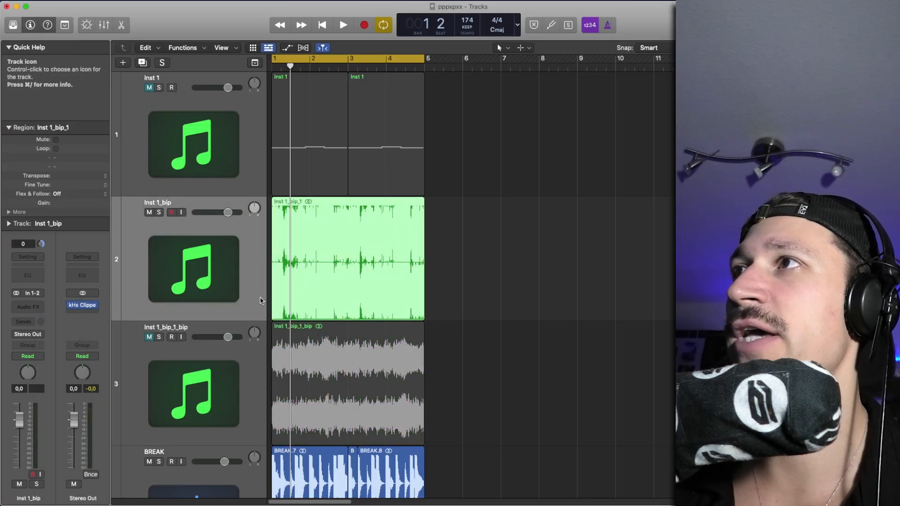
Step: Play the dry Inst 1_bip_1 region over the break and examine its waveform up close
key("space")
left_click(389, 274)
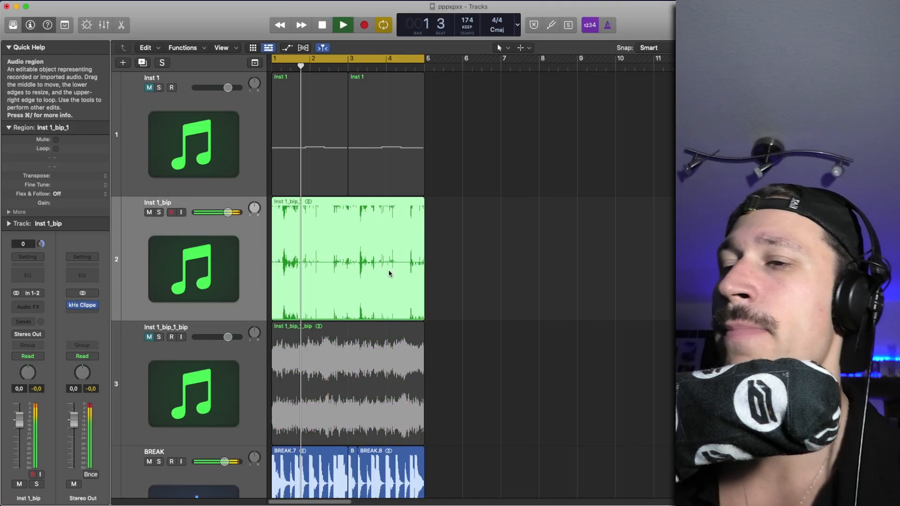
key("super+Right")
key("super+Right")
key("super+Right")
key("space")
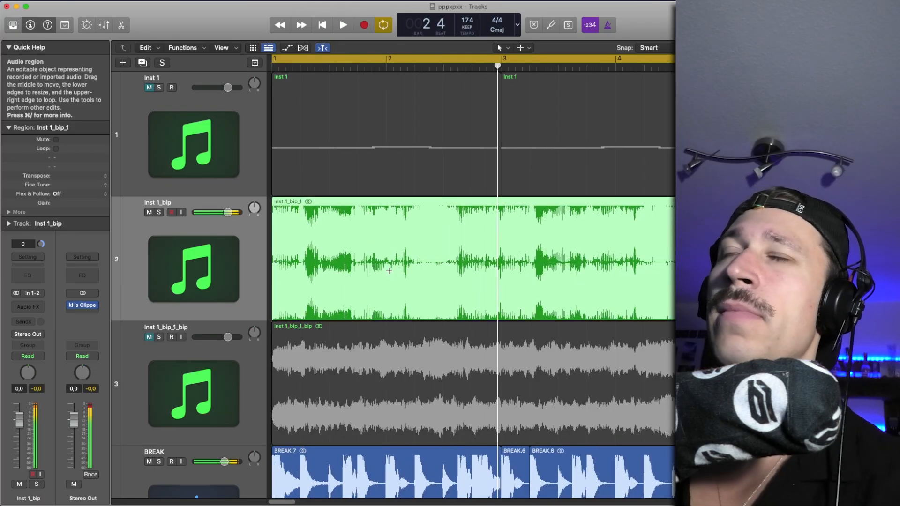
key("super+Left")
key("super+Left")
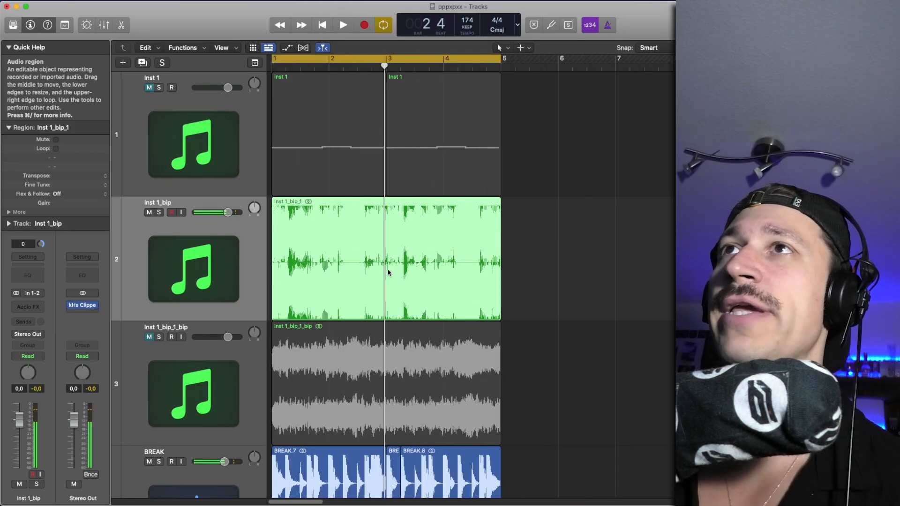
left_click(143, 63)
left_click_drag(411, 301, 415, 356)
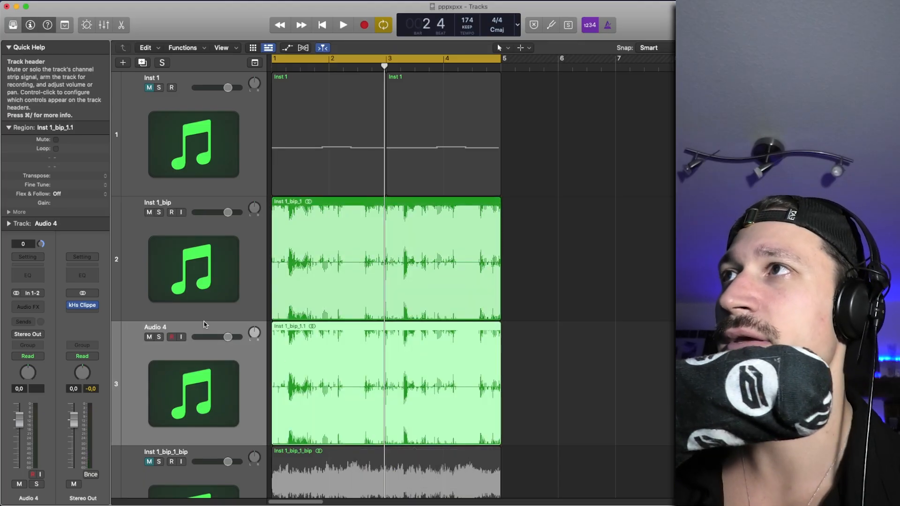
left_click(193, 300)
left_click(353, 367)
key("super+z")
left_click(518, 279)
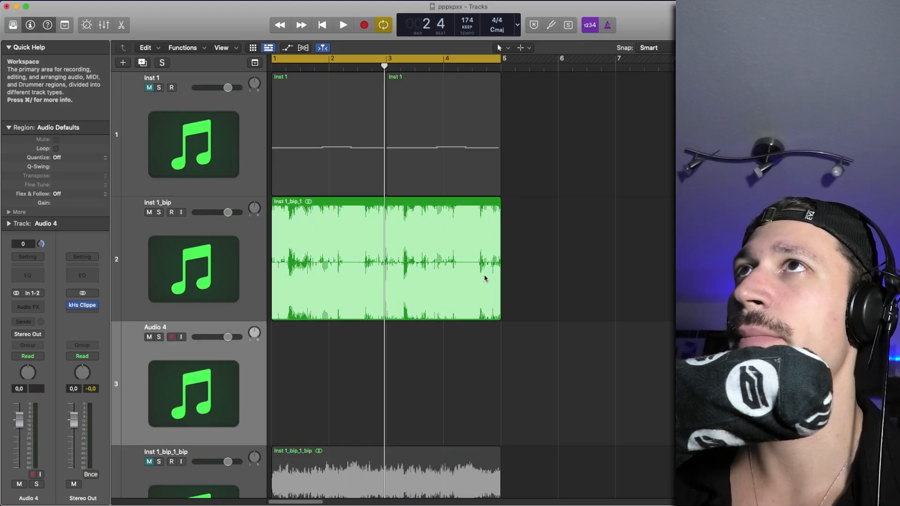
left_click(401, 277)
key("super+z")
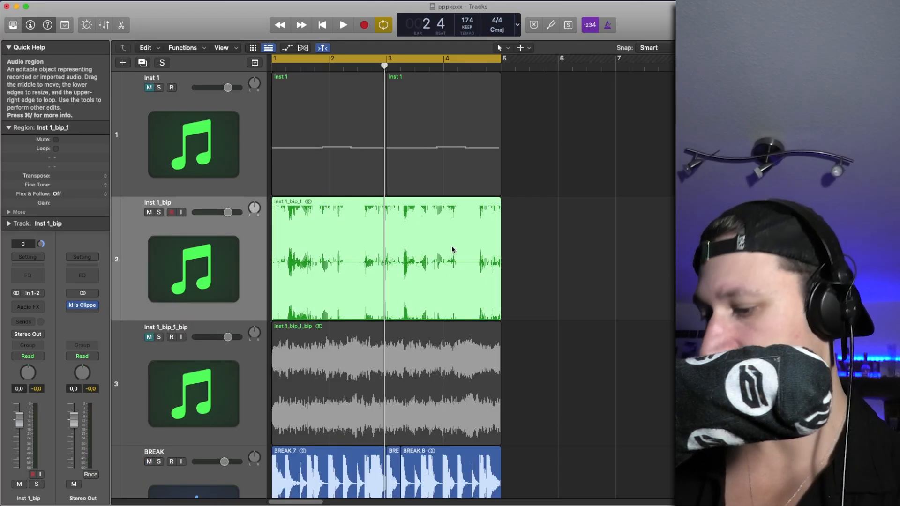
Step: Bounce the Inst 1_bip_1 region in place to a new track and open the bounced region in the audio editor
key("ctrl+b")
key("Return")
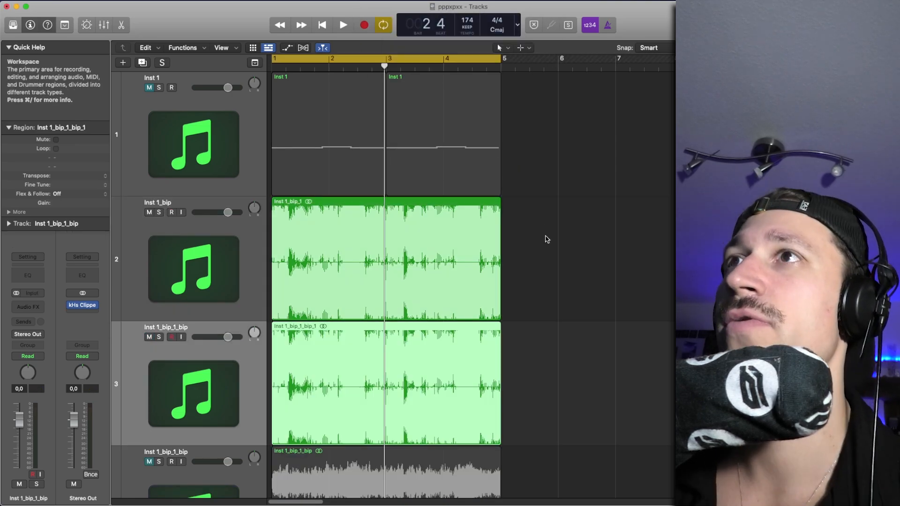
left_click(377, 384)
double_click(377, 384)
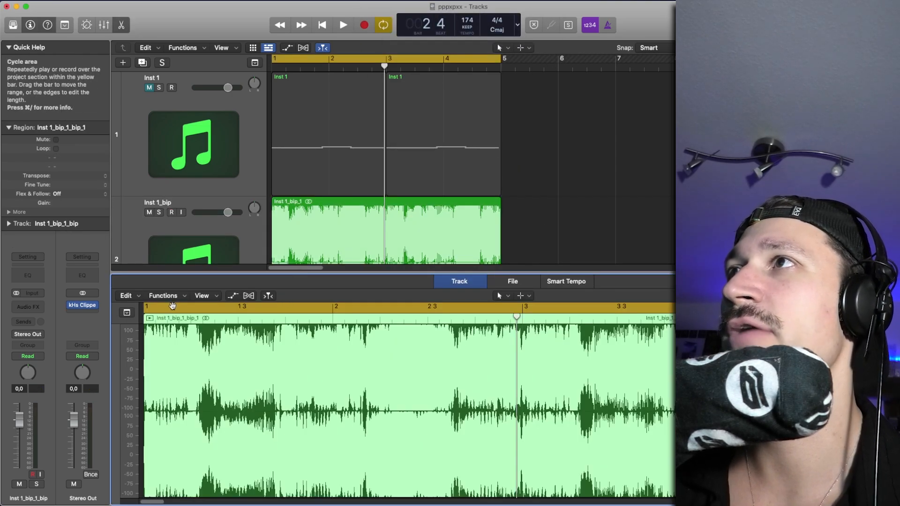
Step: Reverse the whole audio file of the newly bounced region and close the audio editor
left_click(511, 281)
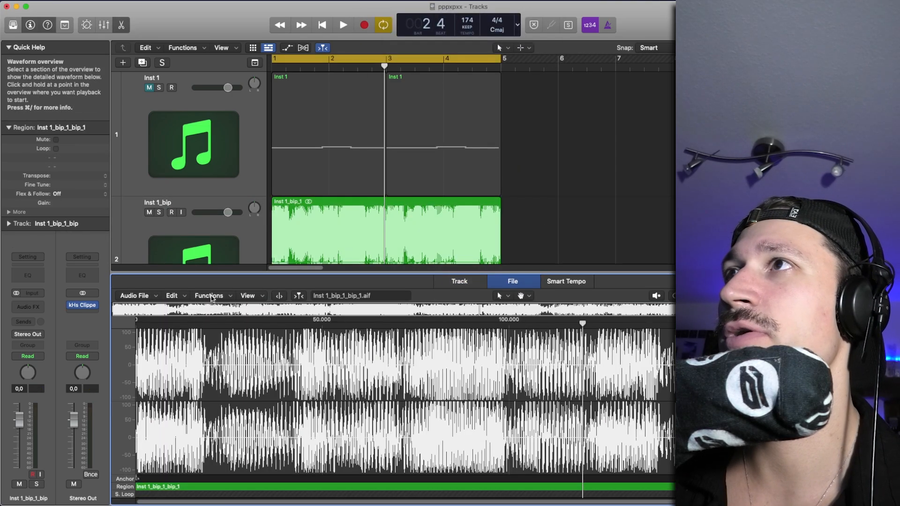
left_click(244, 296)
left_click(230, 296)
left_click(229, 296)
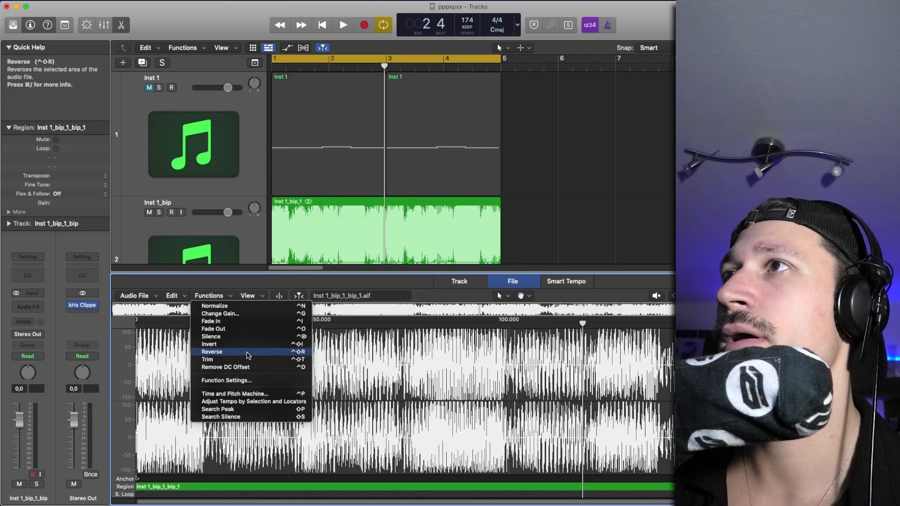
left_click(248, 356)
key("e")
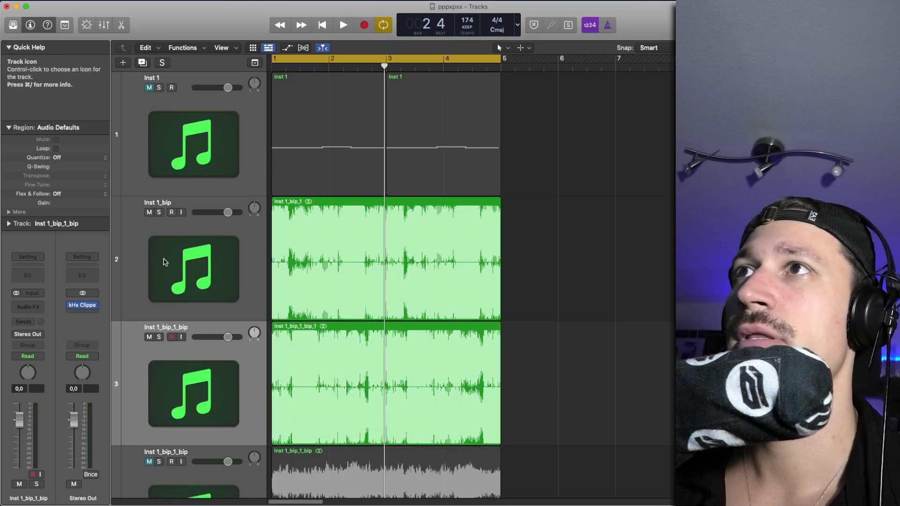
Step: Mute the Inst 1_bip track and audition the reversed region with the break, reducing the track height slightly
left_click(149, 213)
left_click(173, 246)
key("space")
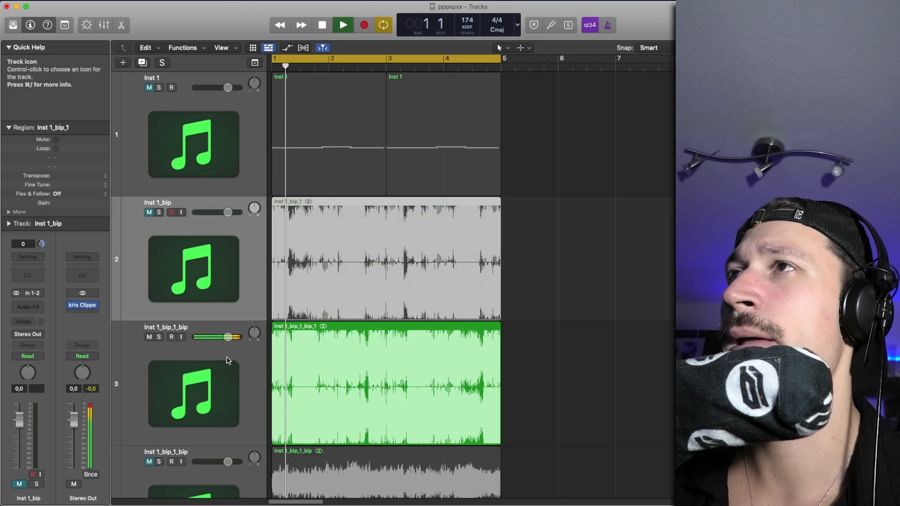
left_click(221, 381)
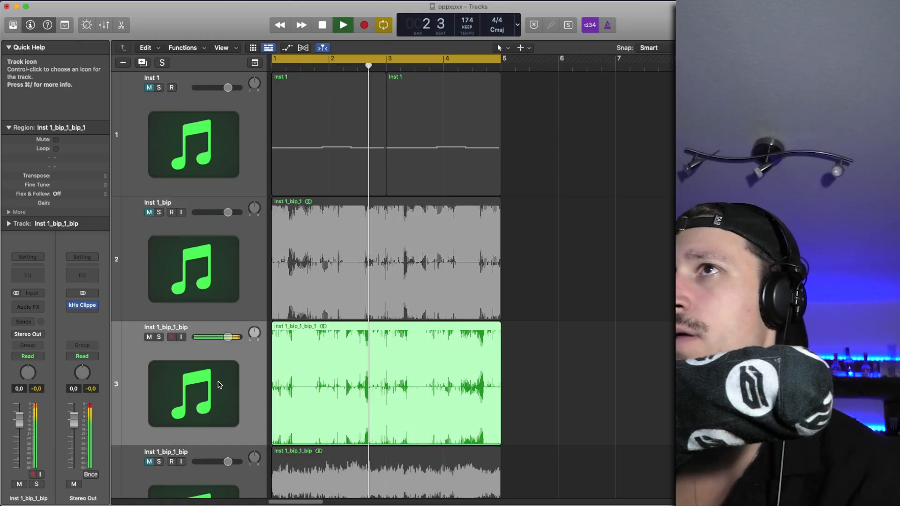
key("super+Up")
key("space")
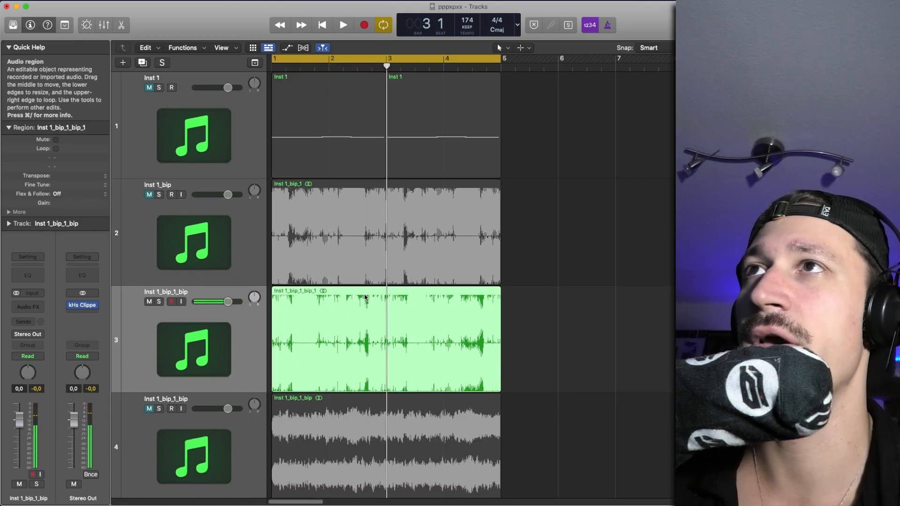
key("space")
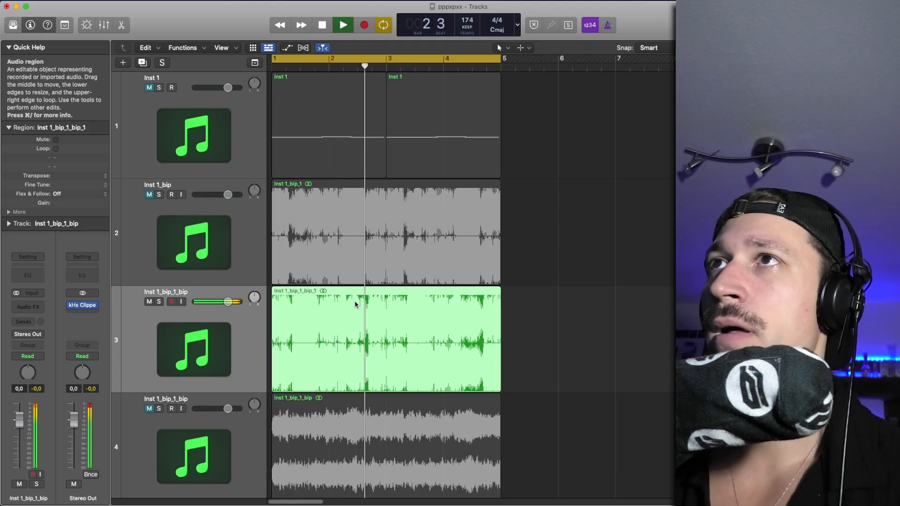
Step: Stop playback, cut out a short slice of the reversed region around bar 2 beat 3, and delete the audio on both sides
key("space")
left_click_drag(354, 303, 368, 301)
left_click(358, 304)
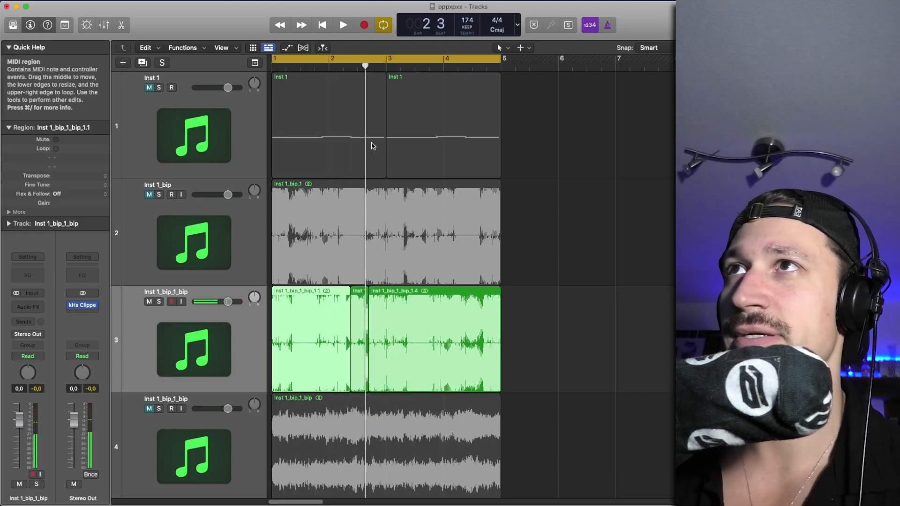
key("Delete")
Step: Move the reversed slice to around beat 2 of bar 1, place a copy around beat 2 of bar 3, and play the result
key("space")
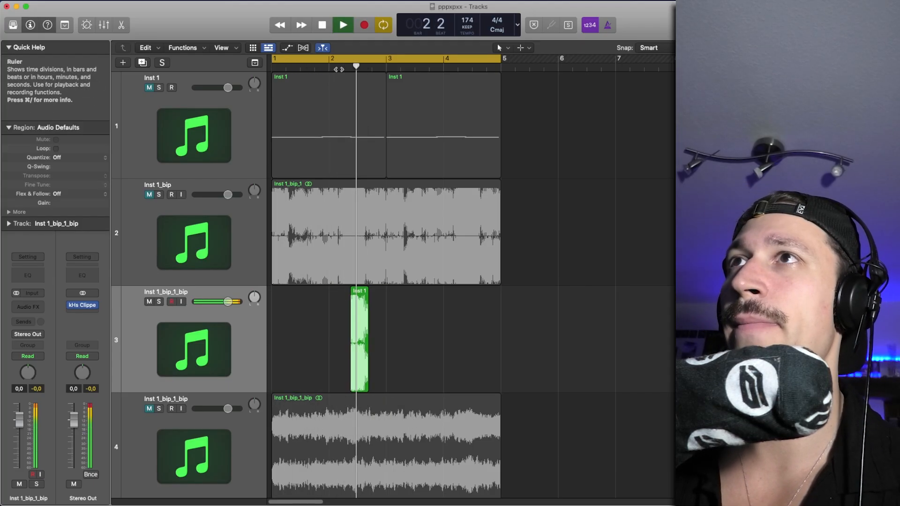
key("Return")
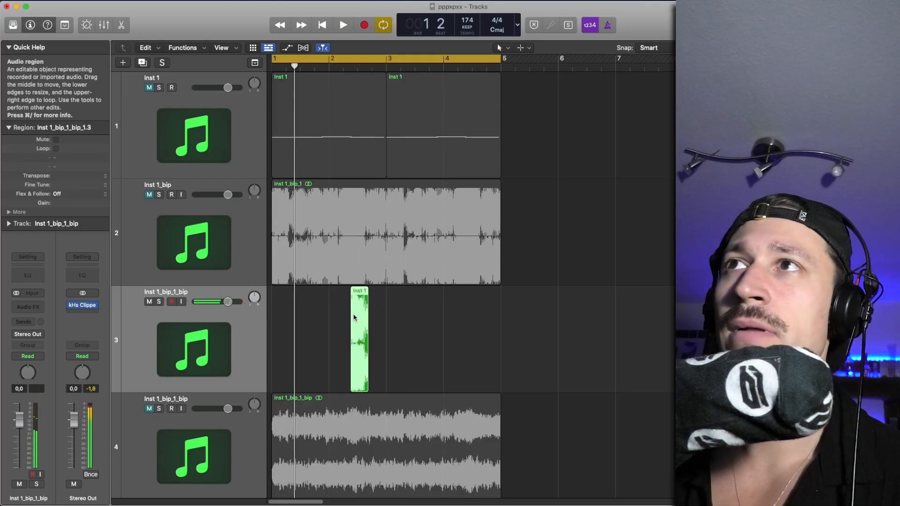
key("space")
left_click_drag(359, 322, 416, 318)
key("space")
key("space")
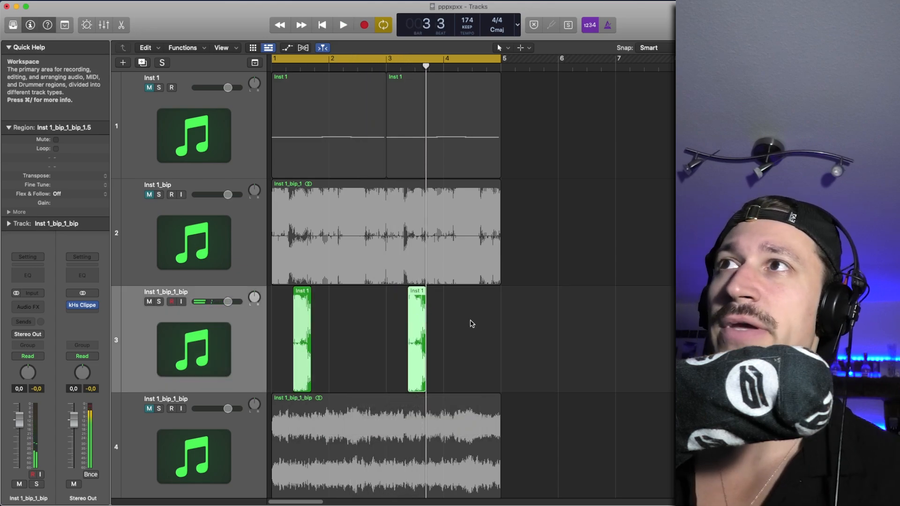
Step: Mute the reversed slice track, unmute Inst 1_bip, and audition its region with the break and briefly in solo
left_click(472, 323)
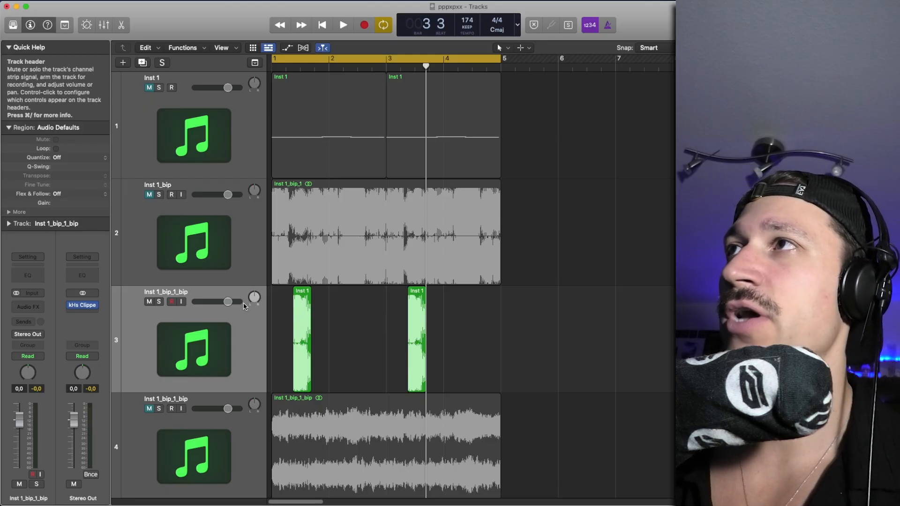
left_click(151, 302)
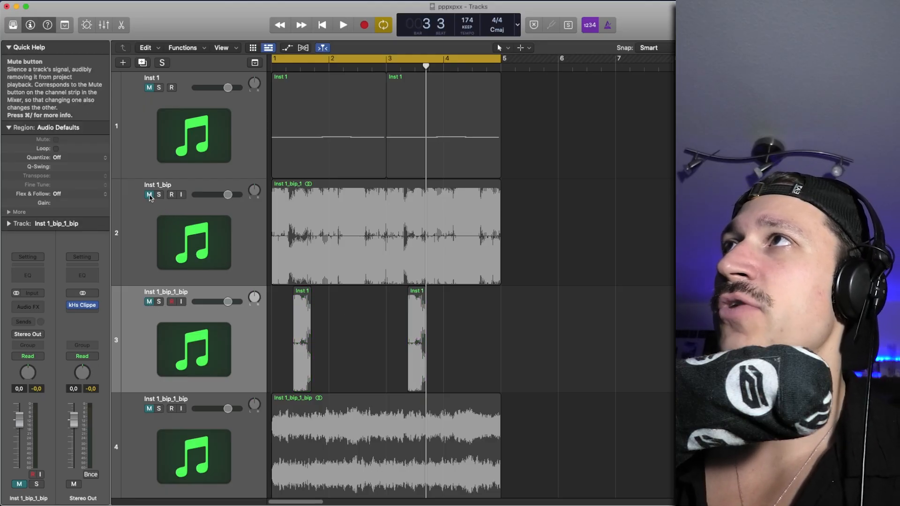
left_click(310, 228)
key("space")
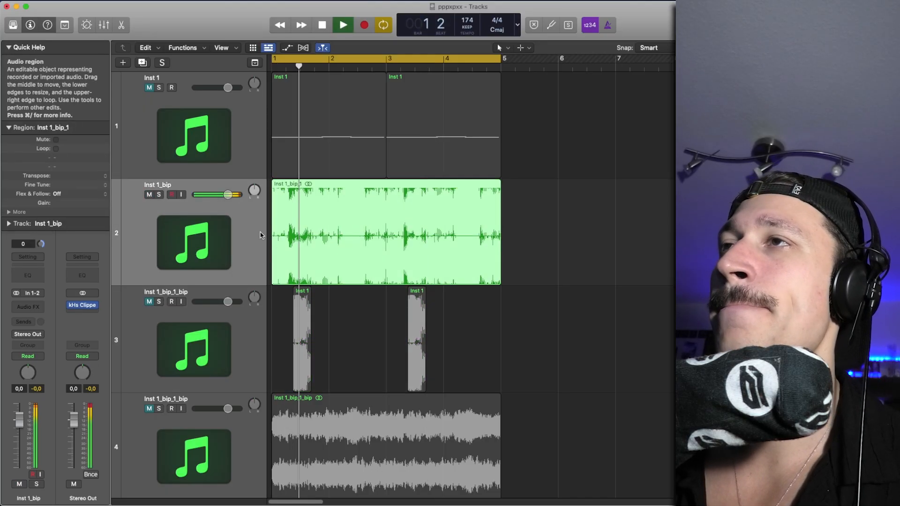
left_click(159, 195)
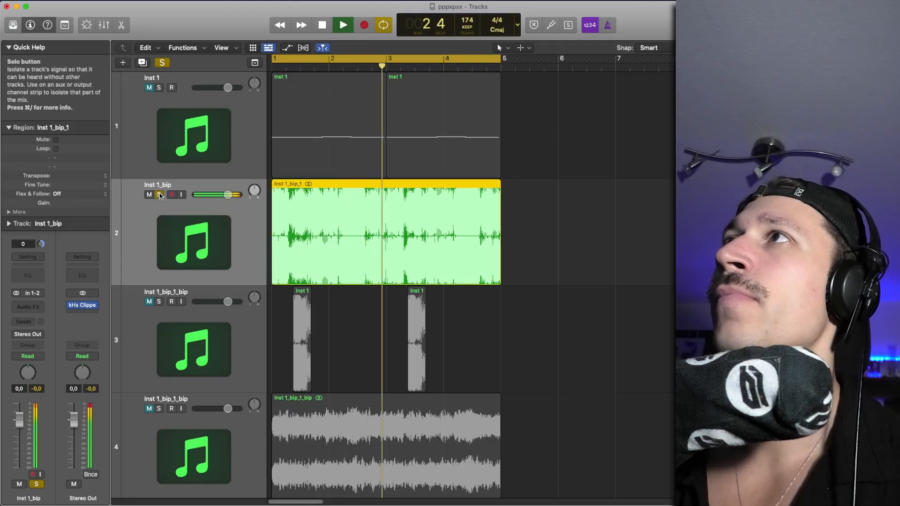
left_click(159, 194)
key("space")
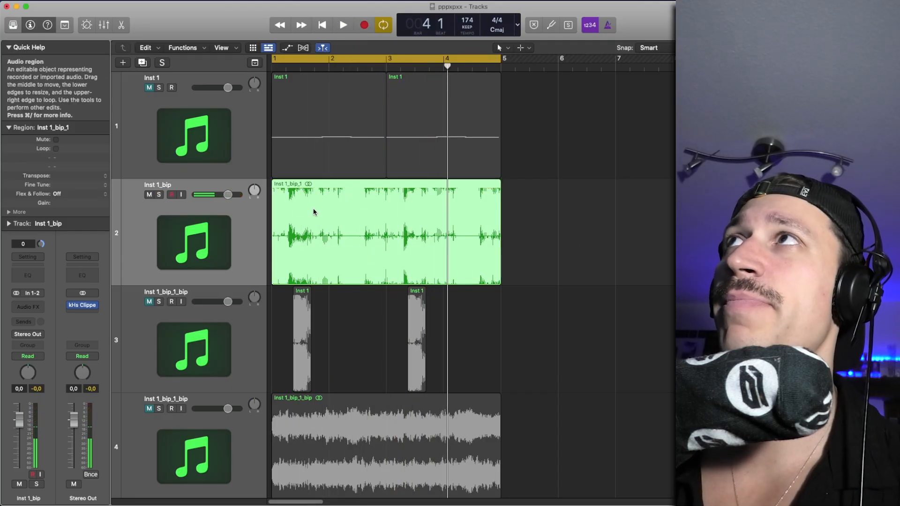
Step: Select the Inst 1_bip_1 region and play it together with the BREAK track, bringing both into view
left_click(168, 125)
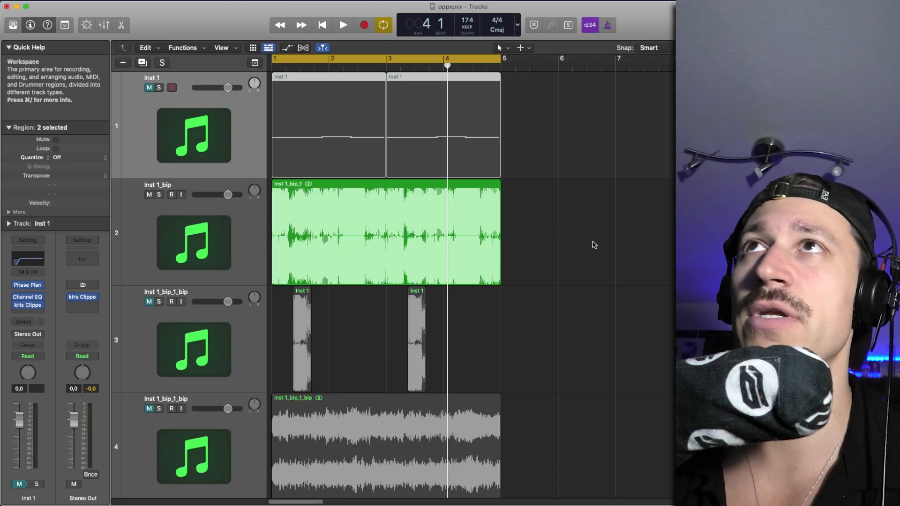
left_click_drag(593, 242, 446, 243)
key("space")
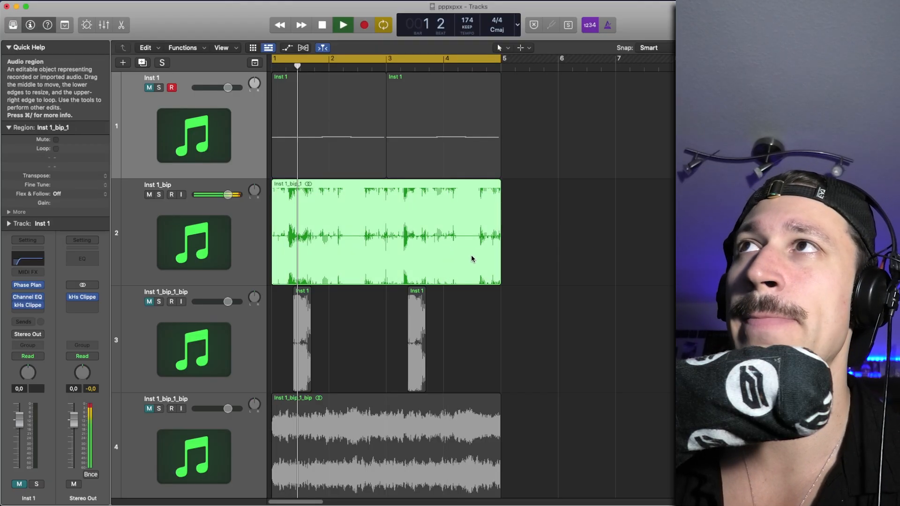
scroll(500, 306, "down", 5)
scroll(489, 402, "down", 2)
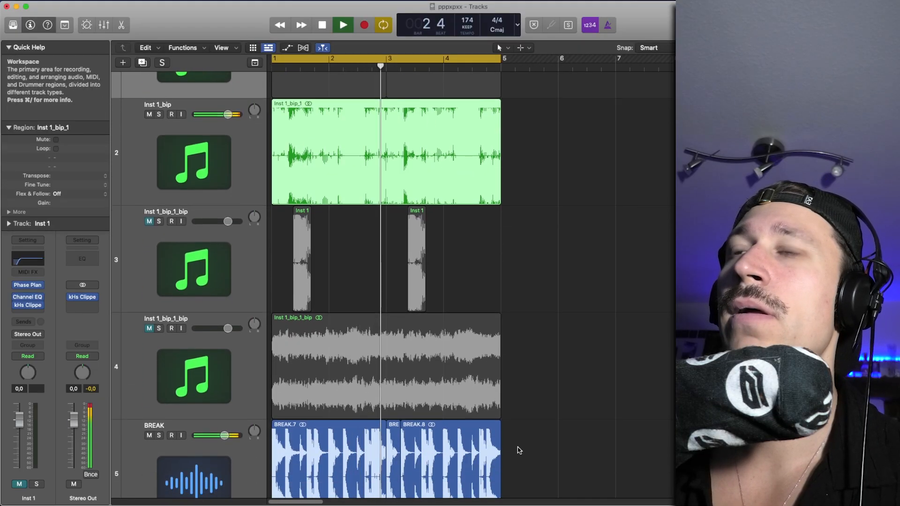
Step: Stop playback and move the BREAK regions and the cycle range so both start at bar 3
key("space")
scroll(553, 422, "down", 2)
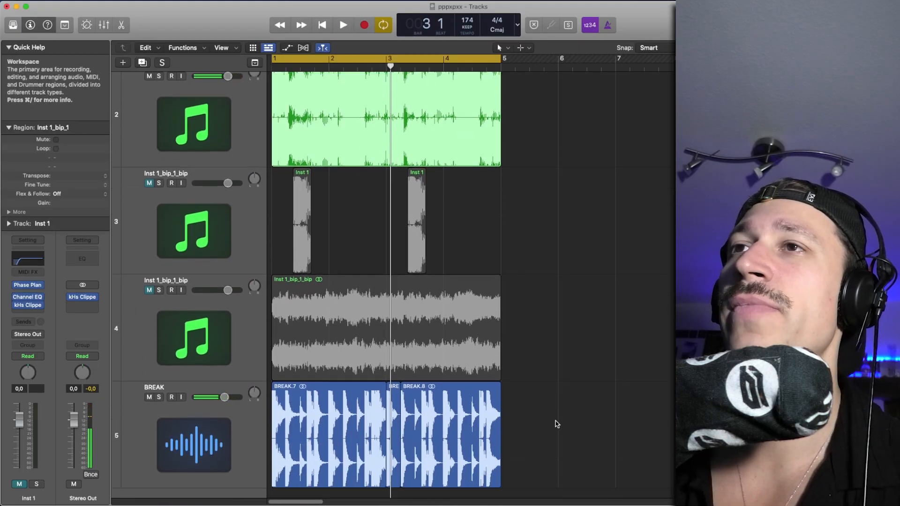
left_click_drag(556, 422, 438, 428)
left_click_drag(389, 61, 606, 89)
Step: Move the Inst 1_bip_1 region to start just before bar 3 and play it with the break
left_click_drag(345, 162, 435, 136)
key("space")
key("space")
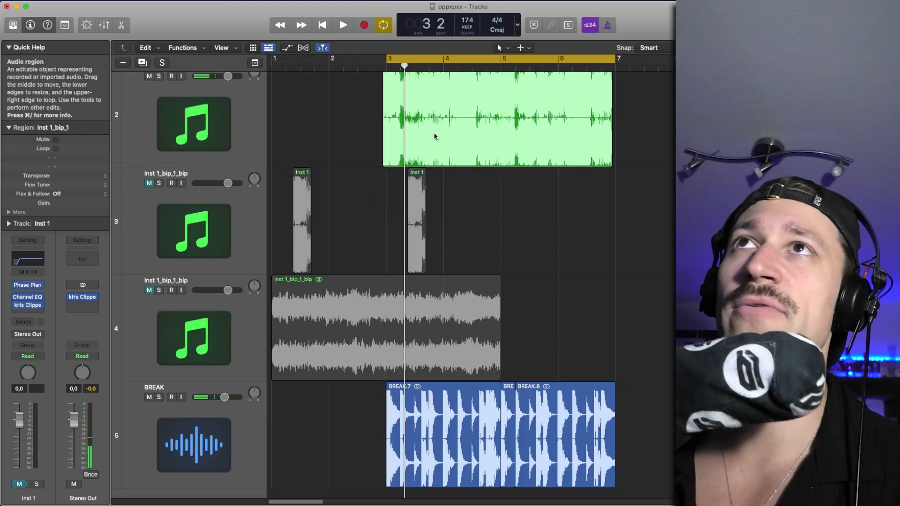
key("space")
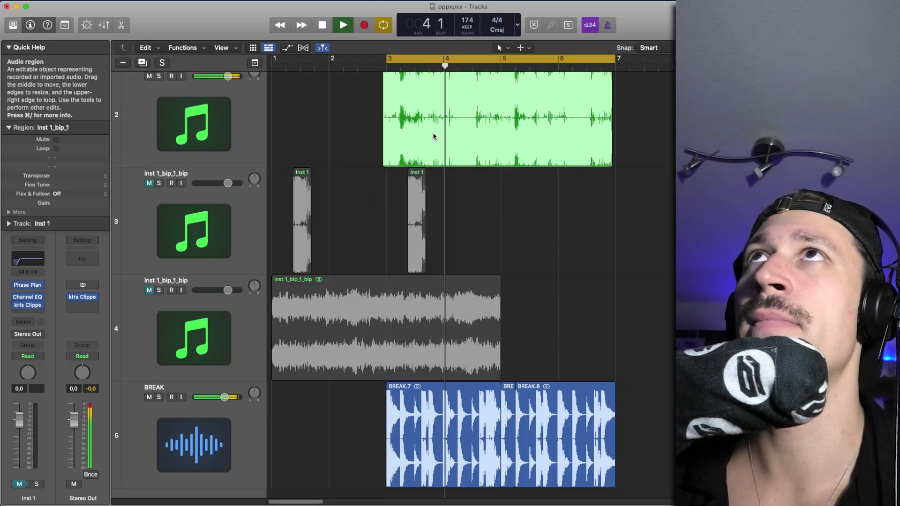
Step: Shift the Inst 1_bip_1 region earlier to start around beat 4 of bar 2 and audition it with the break
left_click_drag(433, 137, 446, 123)
key("space")
key("space")
key("space")
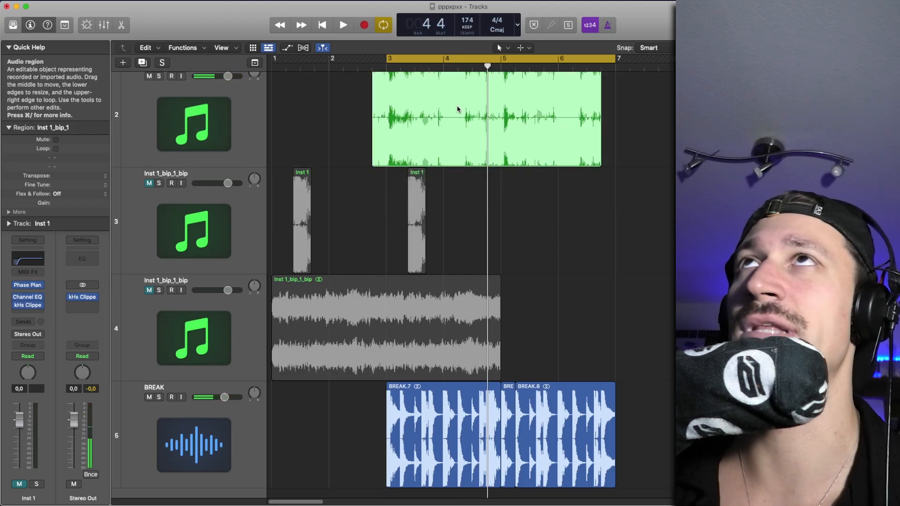
key("space")
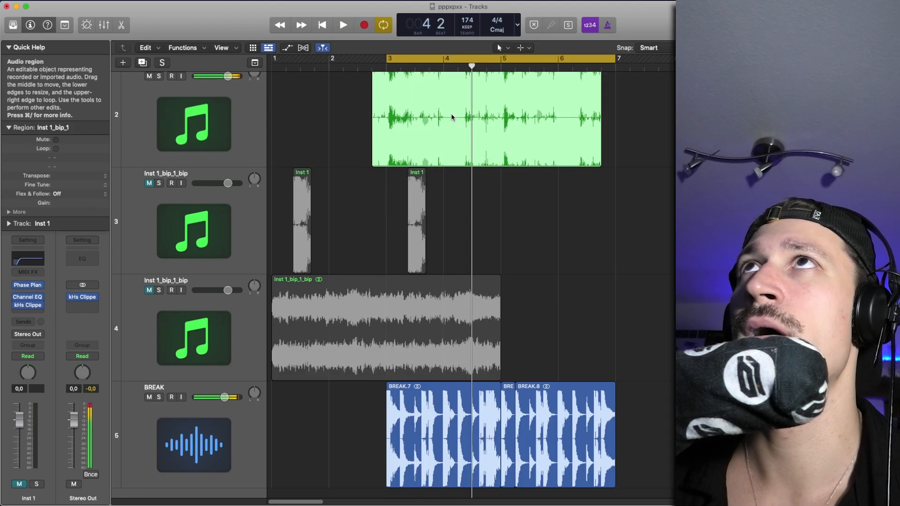
Step: Shift the Inst 1_bip_1 region further back to start around beat 3 of bar 2, auditioning it against the break
left_click_drag(453, 117, 446, 117)
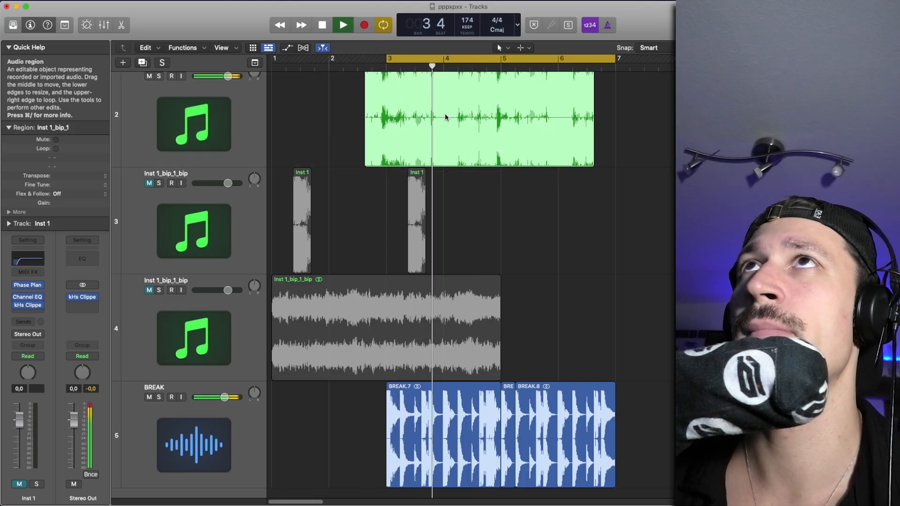
key("space")
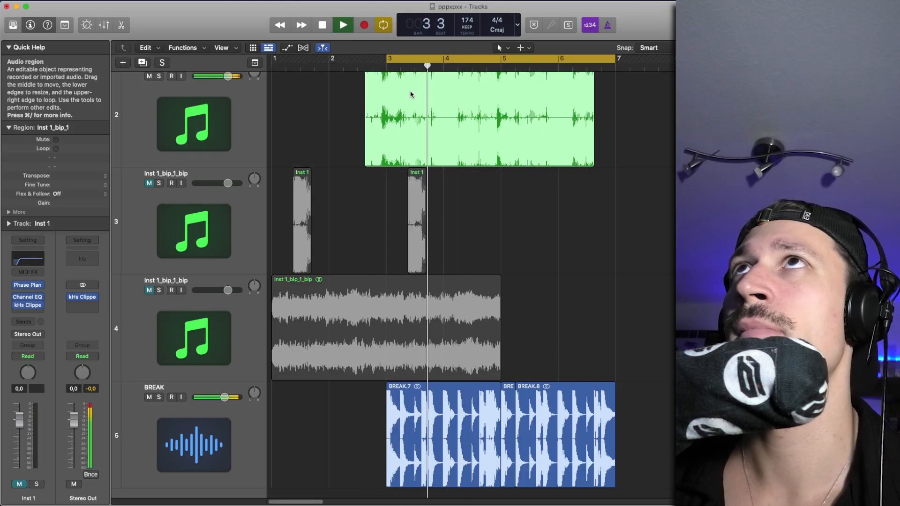
key("space")
key("space")
left_click_drag(424, 95, 382, 85)
key("space")
key("space")
key("space")
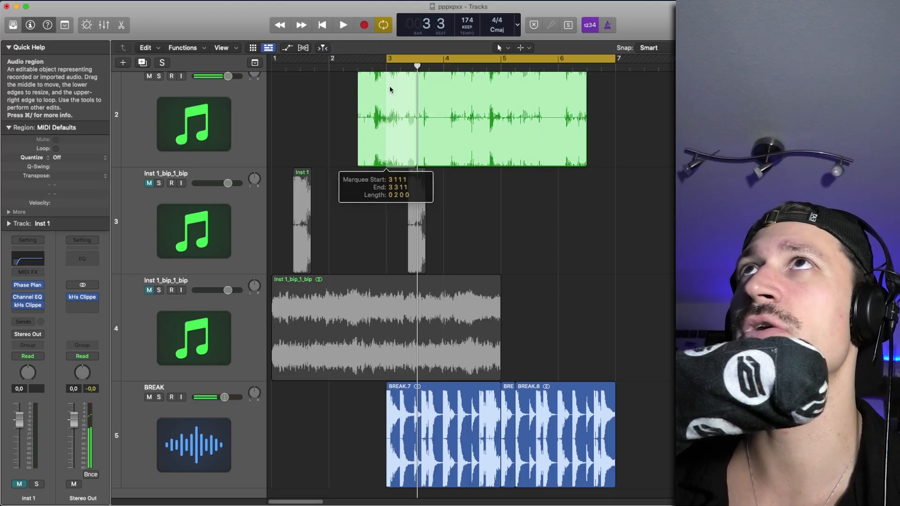
Step: Split the Inst 1_bip_1 region at bar 3 and at beat 3 of bar 3, and delete the audio before bar 3
left_click(390, 90)
left_click(380, 91)
key("Delete")
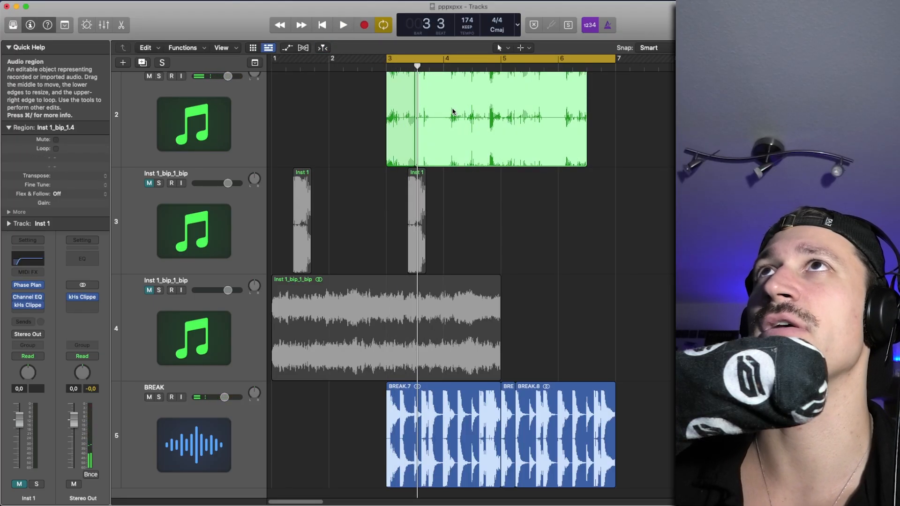
key("Delete")
scroll(452, 115, "up", 5)
key("super+z")
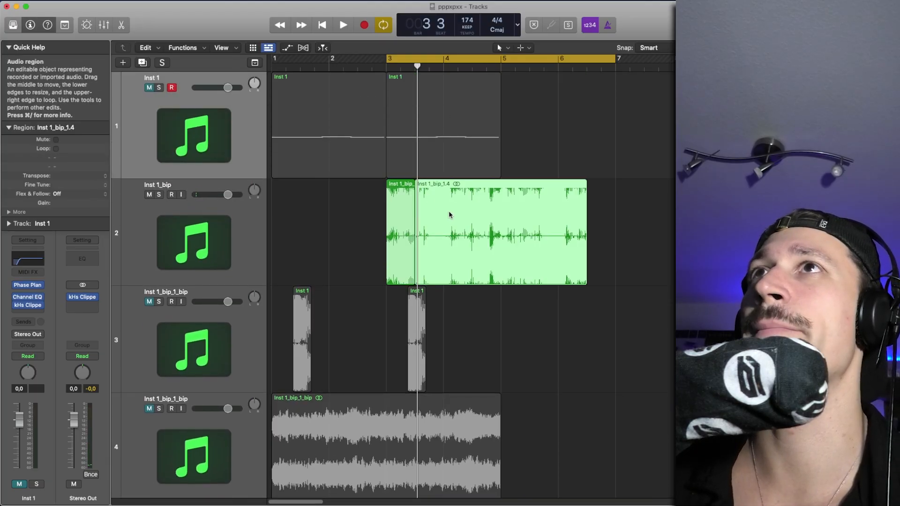
Step: Move the long remainder of the split region to start just after bar 6 and play the two-beat slice
left_click_drag(449, 215, 602, 221)
key("space")
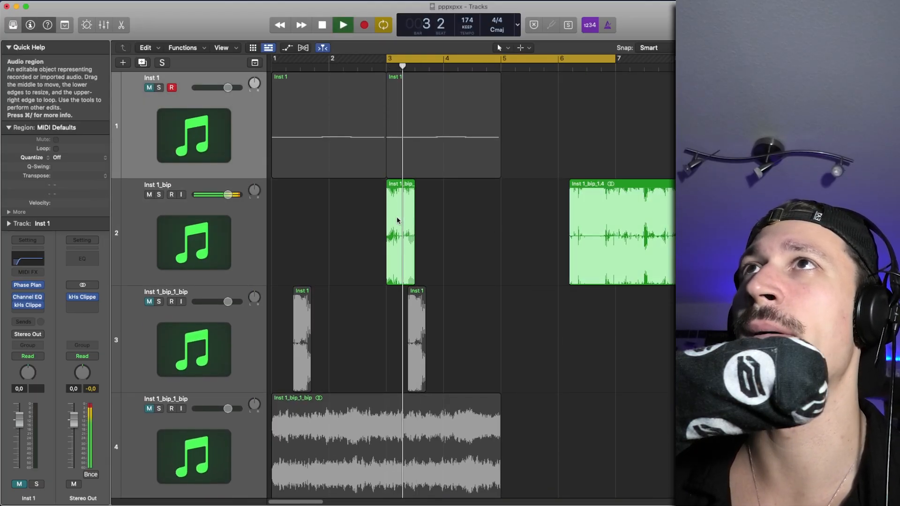
key("space")
Step: Move the two-beat slice to the start of bar 1 and set the cycle range to bars 1 to 3
left_click_drag(401, 221, 283, 194)
left_click_drag(273, 57, 392, 79)
left_click(328, 211)
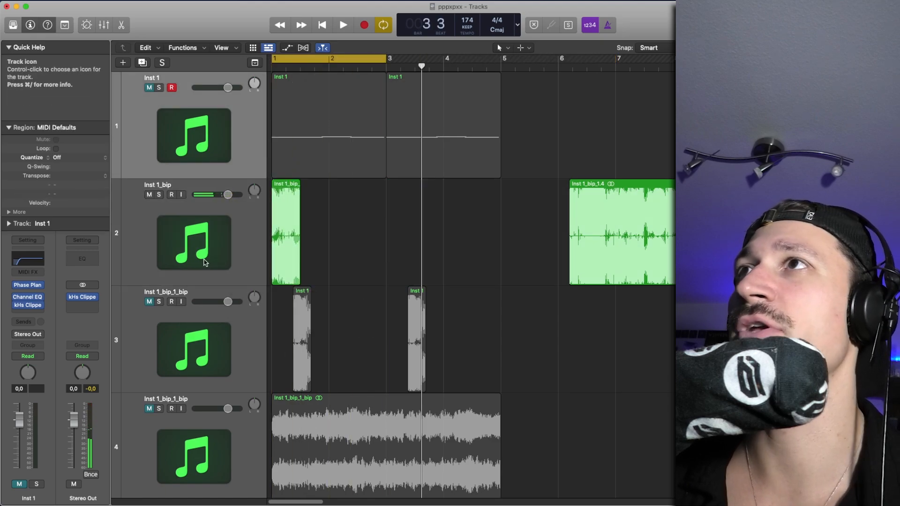
Step: Unmute the reversed slice track and, during playback, trim the Inst 1_bip slice to end where the first reversed slice begins
left_click(149, 301)
left_click(287, 281)
key("space")
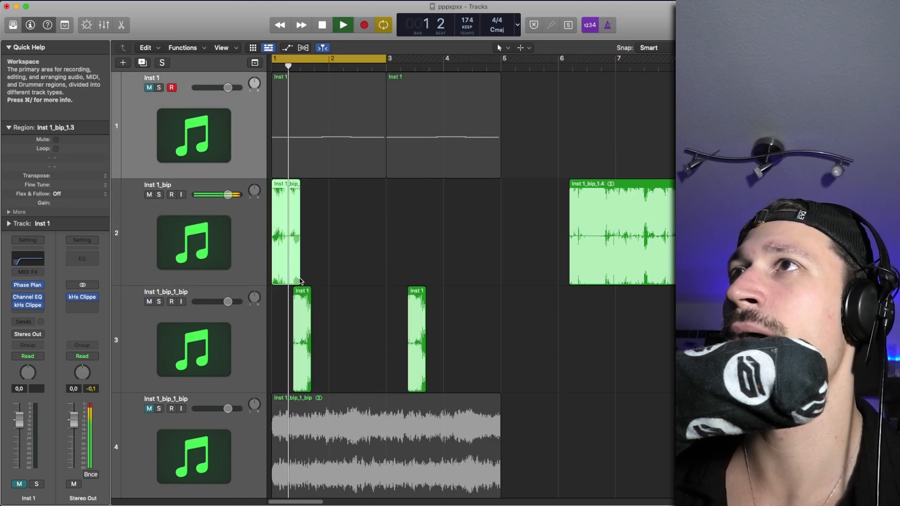
left_click_drag(299, 281, 293, 282)
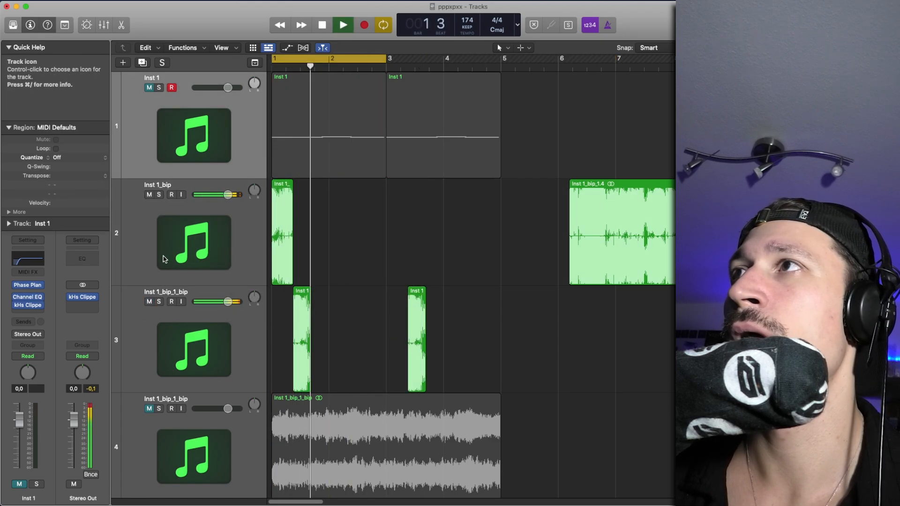
key("space")
Step: Move the BREAK regions back to bar 1 and play them with the two bass slices
left_click(200, 261)
scroll(316, 285, "down", 5)
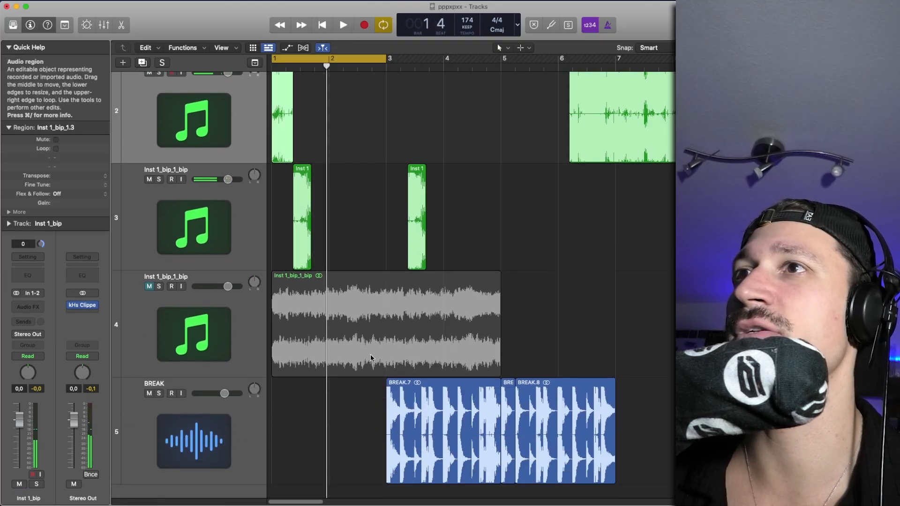
left_click_drag(644, 386, 344, 392)
scroll(301, 131, "up", 3)
key("space")
scroll(339, 192, "up", 2)
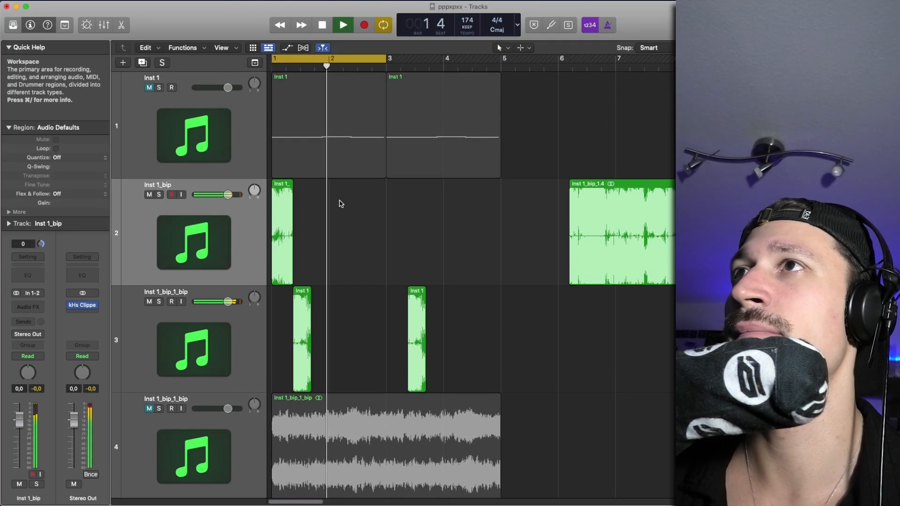
key("space")
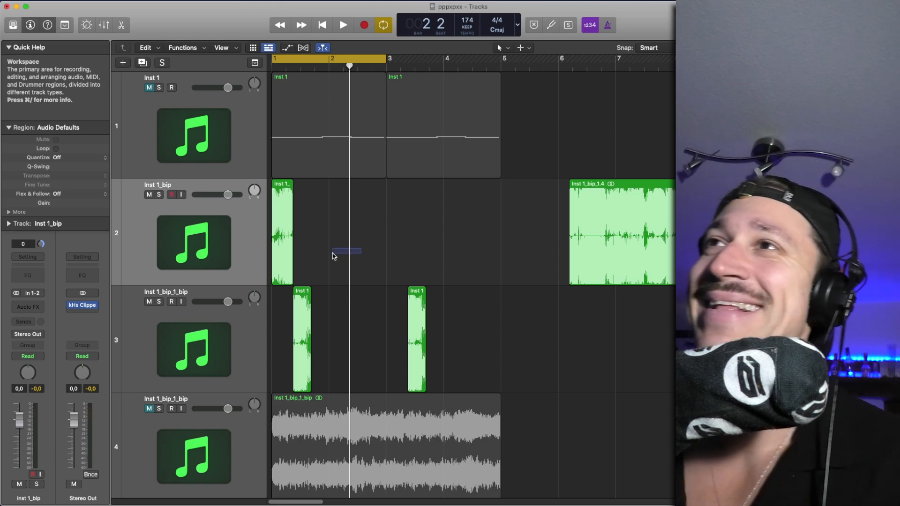
left_click_drag(334, 256, 291, 291)
left_click(362, 254)
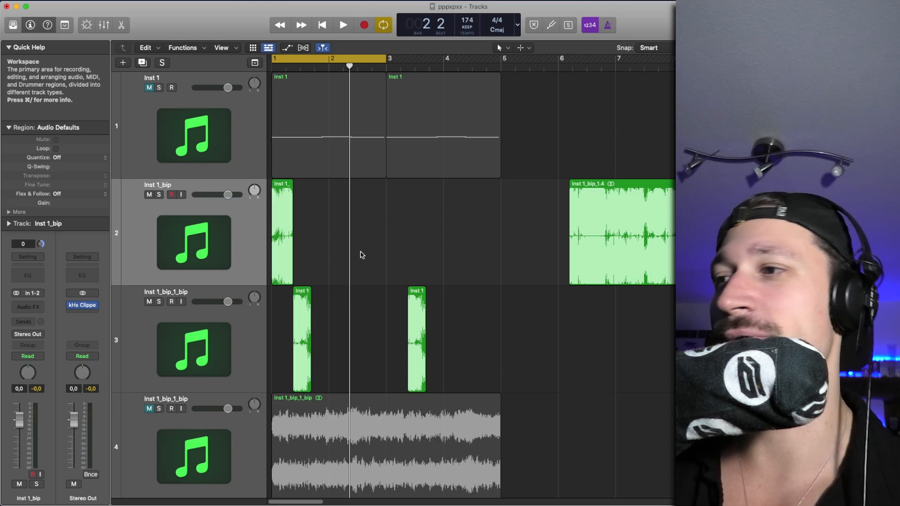
left_click_drag(362, 245, 258, 251)
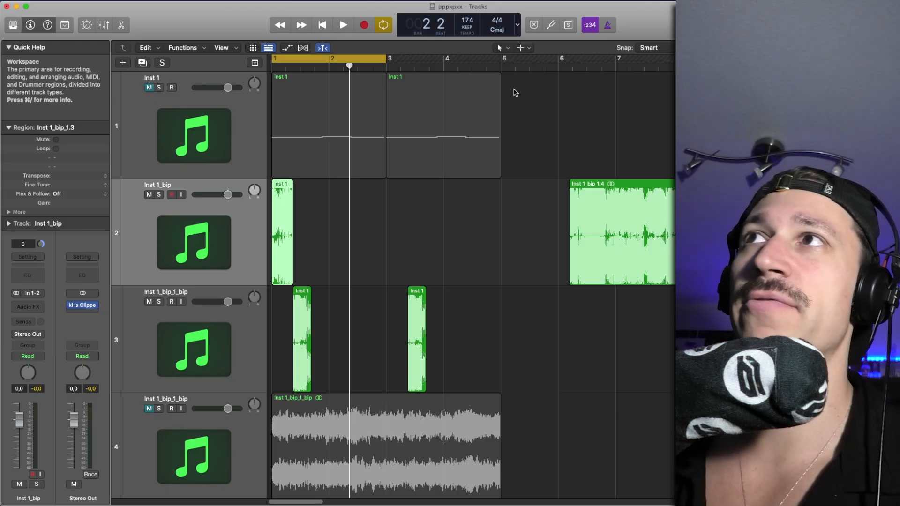
Step: Create a new audio track below Inst 1
left_click(125, 62)
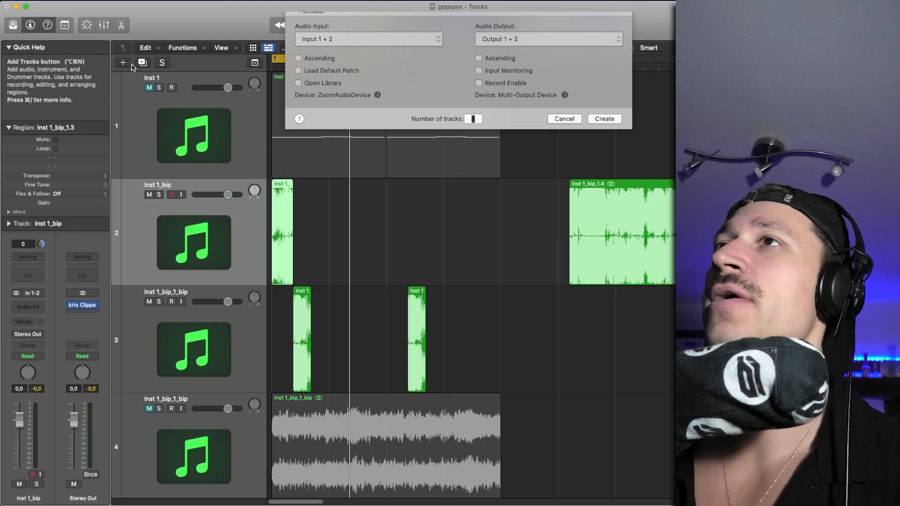
key("Return")
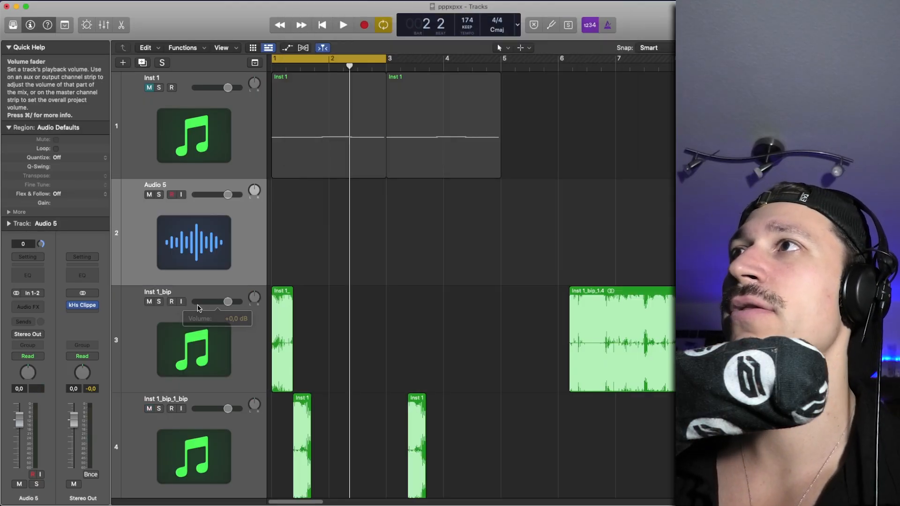
Step: Reduce the height of the Inst 1_bip track and the reversed slice track, and mute both
left_click_drag(201, 392, 205, 306)
left_click_drag(202, 412, 192, 307)
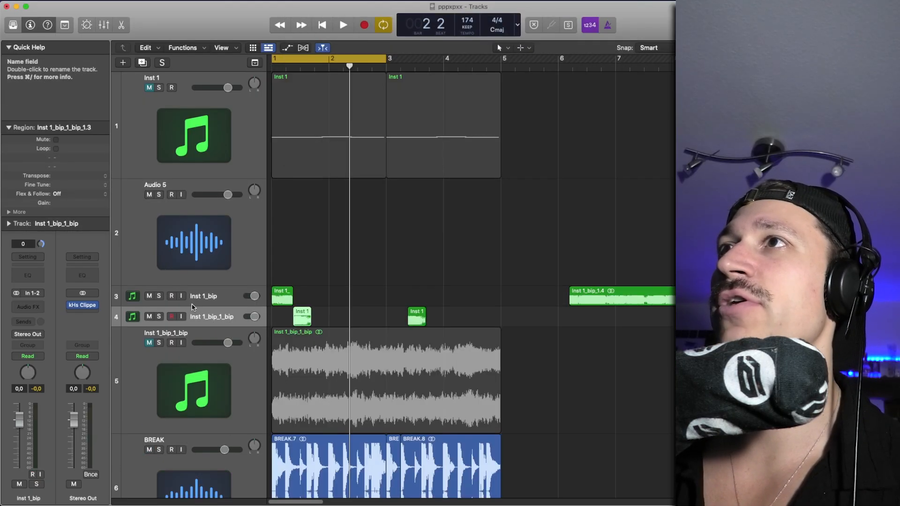
left_click(150, 297)
left_click(149, 317)
Step: Place the Inst 1_bip_1.4 region on the Audio 5 track so it spans bars 1 to 5, and play it
left_click(572, 300)
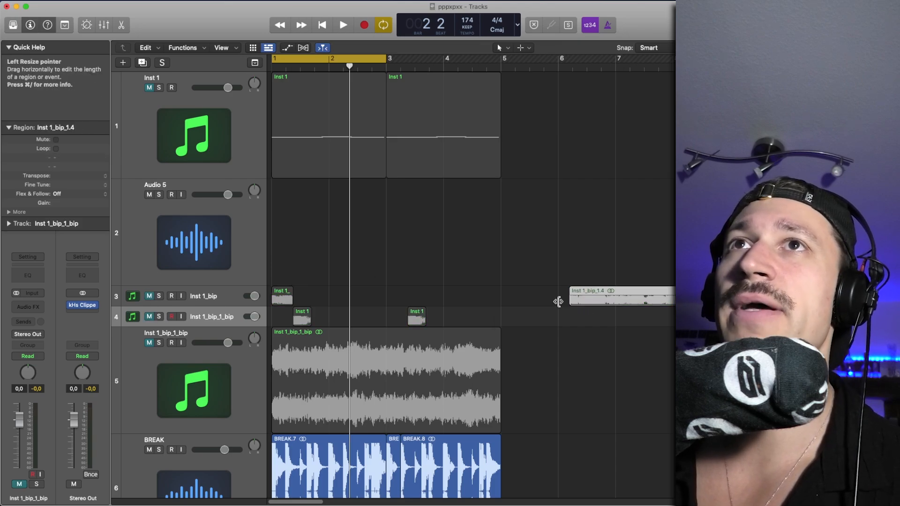
left_click_drag(559, 302, 304, 234)
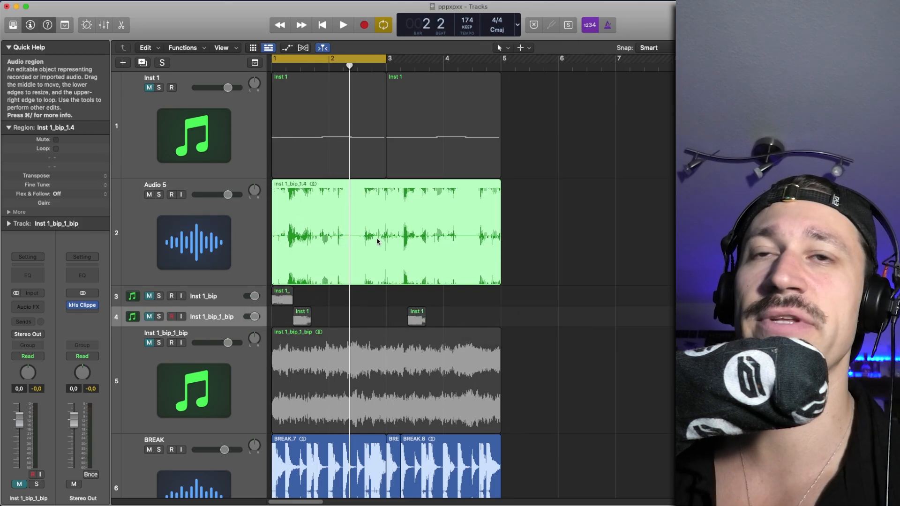
key("space")
left_click(585, 199)
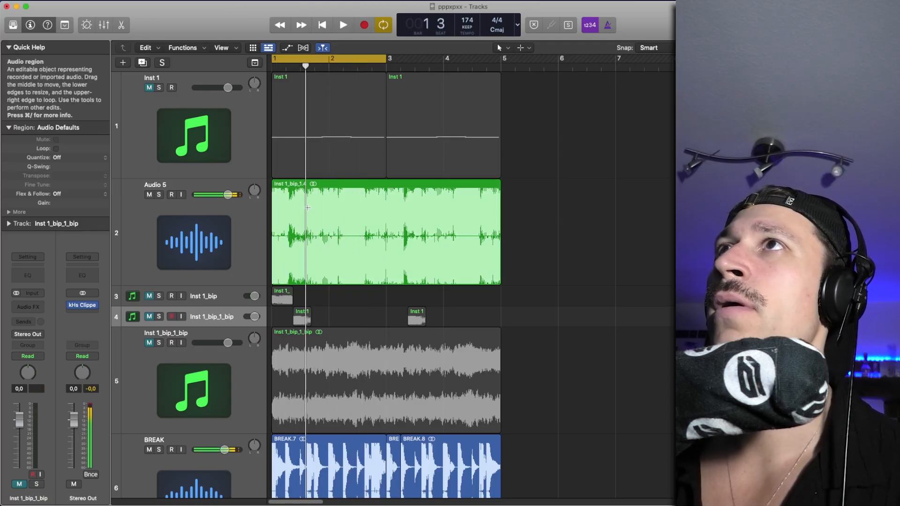
Step: Cut out the audio after about beat 3.5 of bar 1 on Audio 5 and trim the following region to start at bar 2
left_click_drag(307, 207, 323, 207)
key("Delete")
key("space")
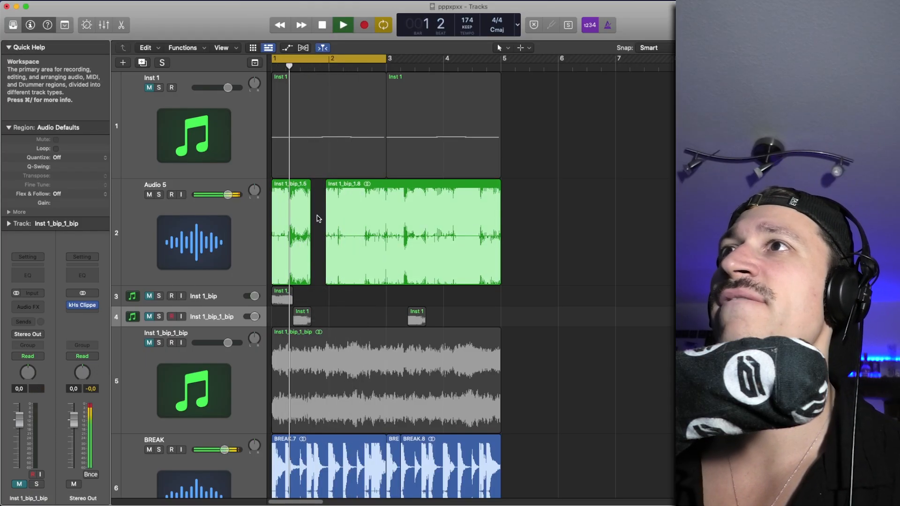
left_click_drag(326, 226, 330, 290)
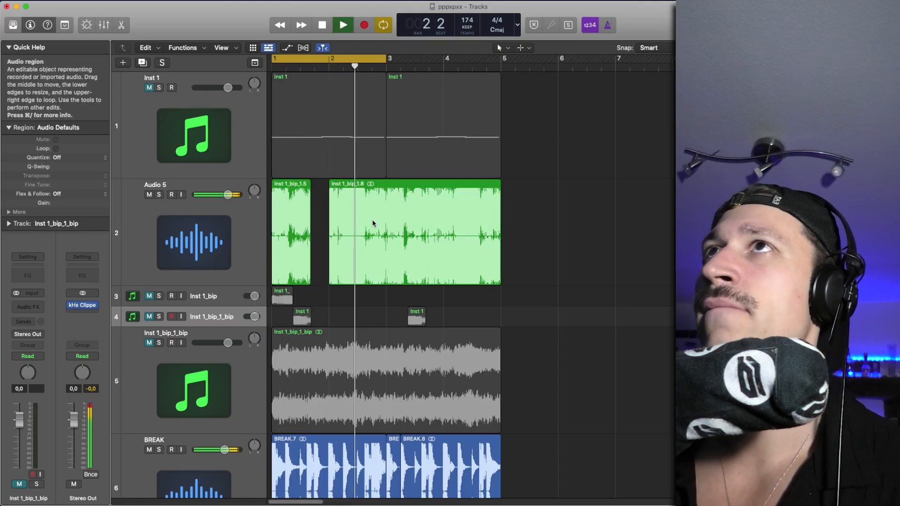
Step: Turn off cycle mode and play from around beat 3 of bar 1
key("space")
left_click(377, 58)
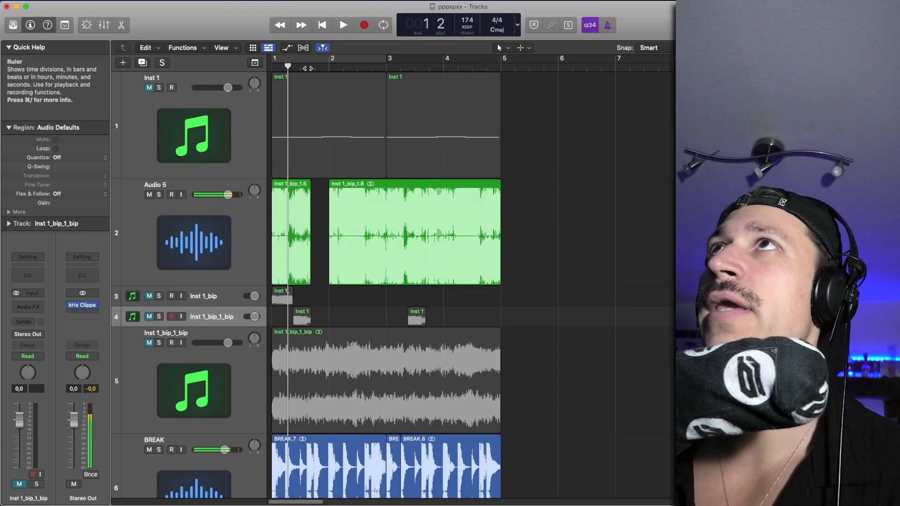
left_click(307, 67)
left_click_drag(308, 67, 312, 68)
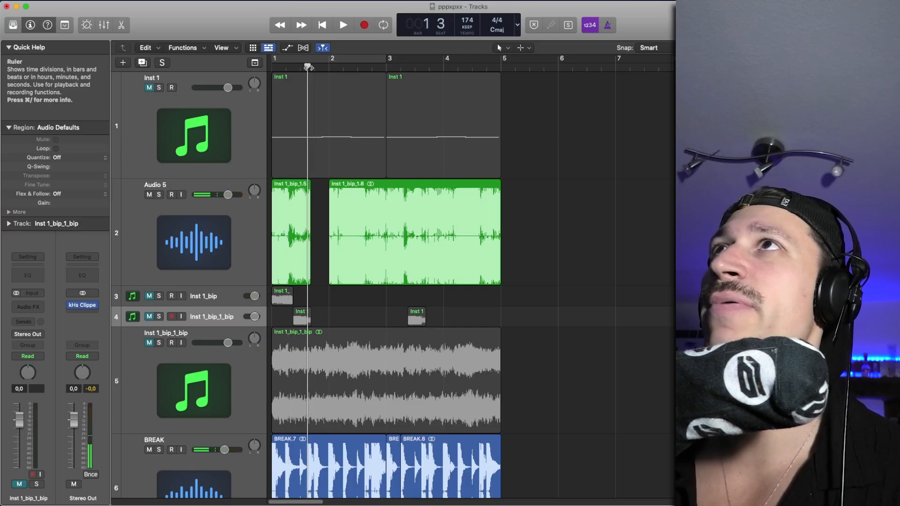
key("space")
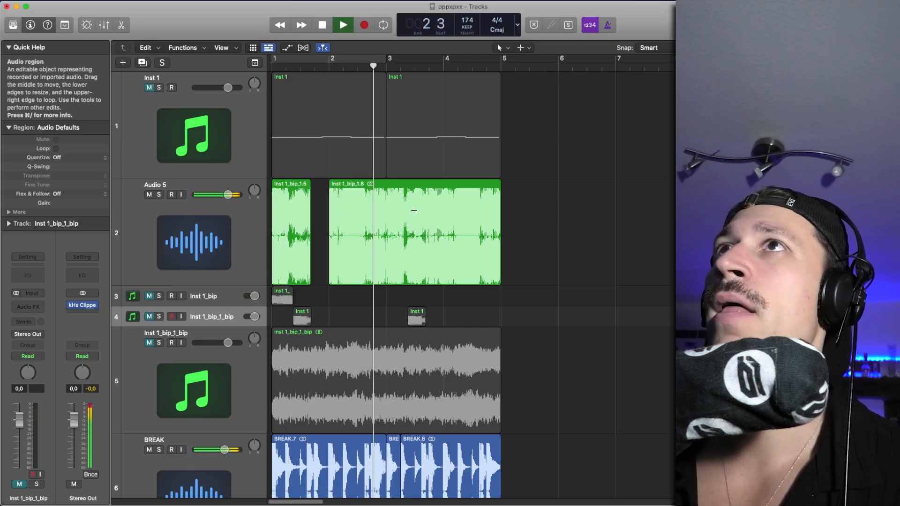
Step: Delete the Audio 5 audio from beat 3 of bar 3 to bar 4 and play from just before bar 3
left_click_drag(414, 210, 444, 213)
key("Delete")
key("space")
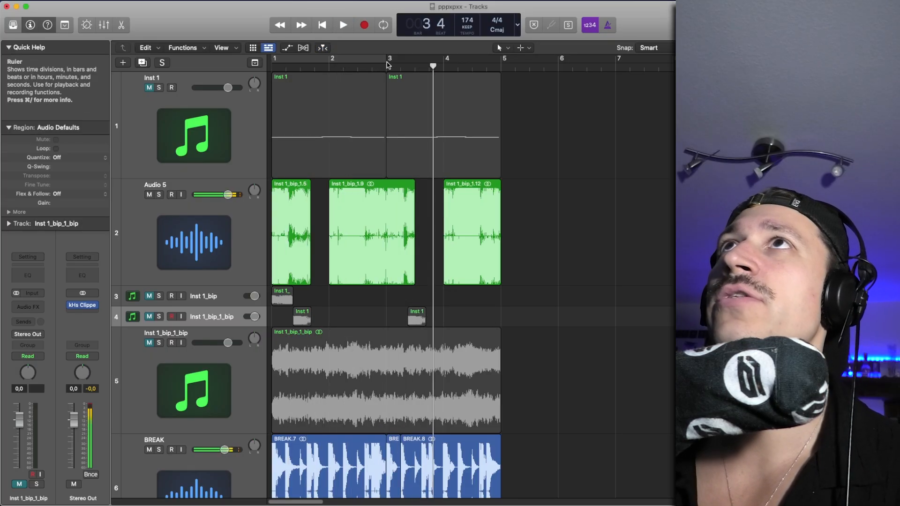
left_click(383, 64)
key("space")
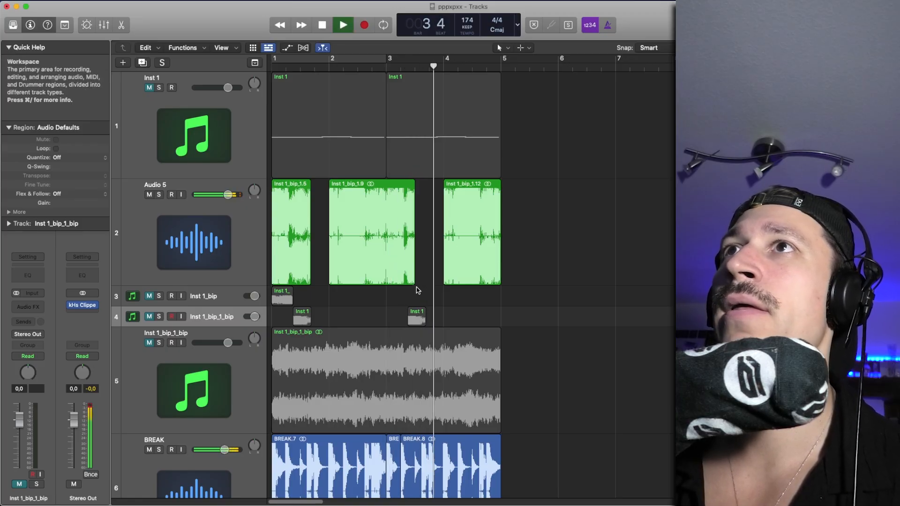
Step: Extend the region before the bar 3 gap to about beat 3.5 and replay from just before bar 3
left_click_drag(416, 287, 422, 281)
key("space")
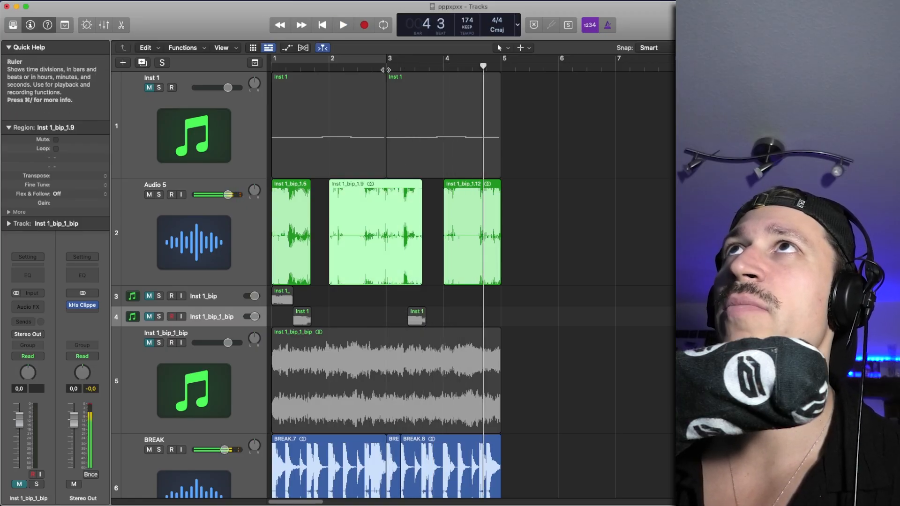
left_click(384, 69)
key("space")
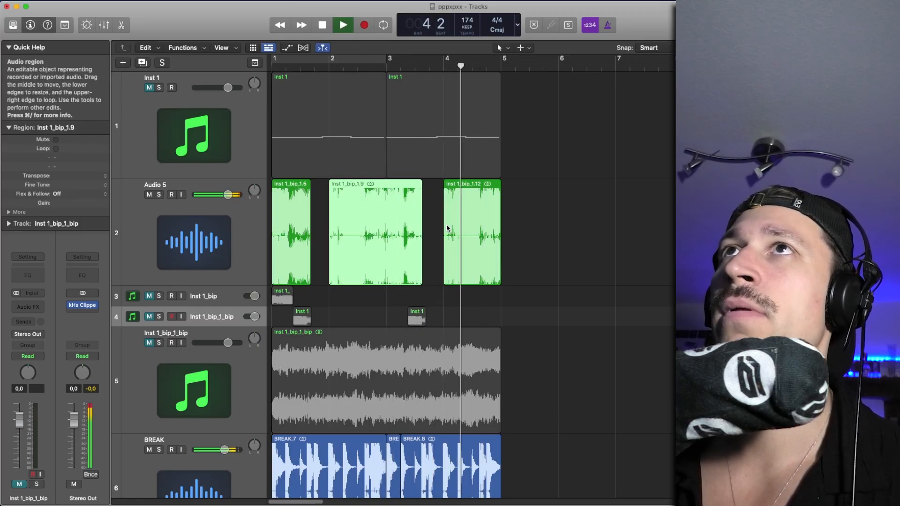
key("space")
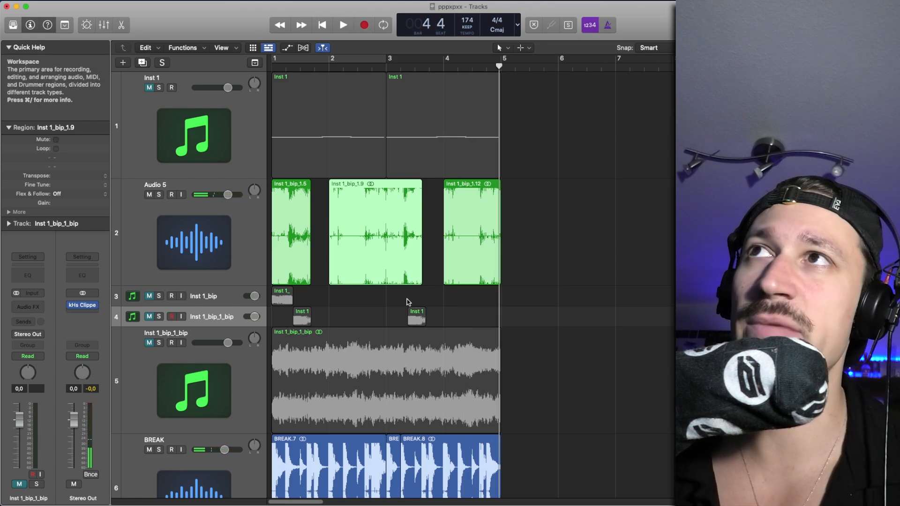
Step: Play past the last region, set the cycle range to bars 1 to 5, and listen to the arrangement from the start
key("space")
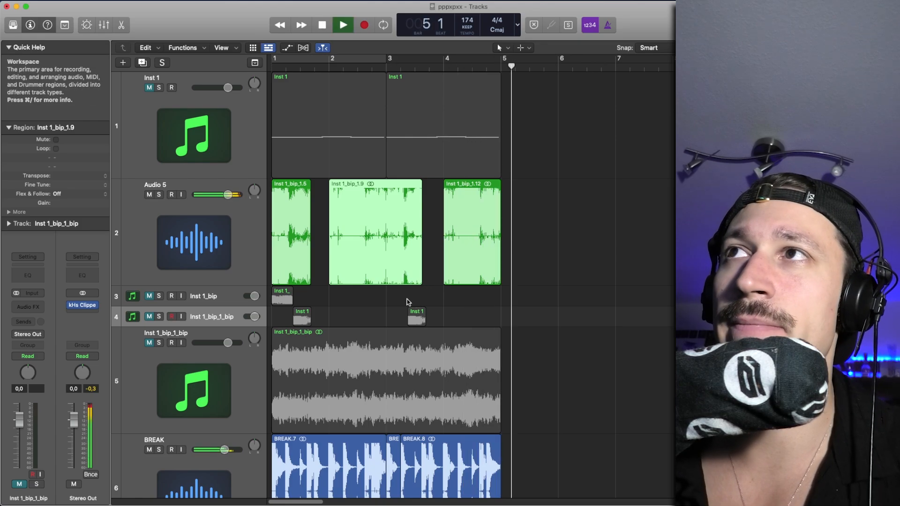
key("space")
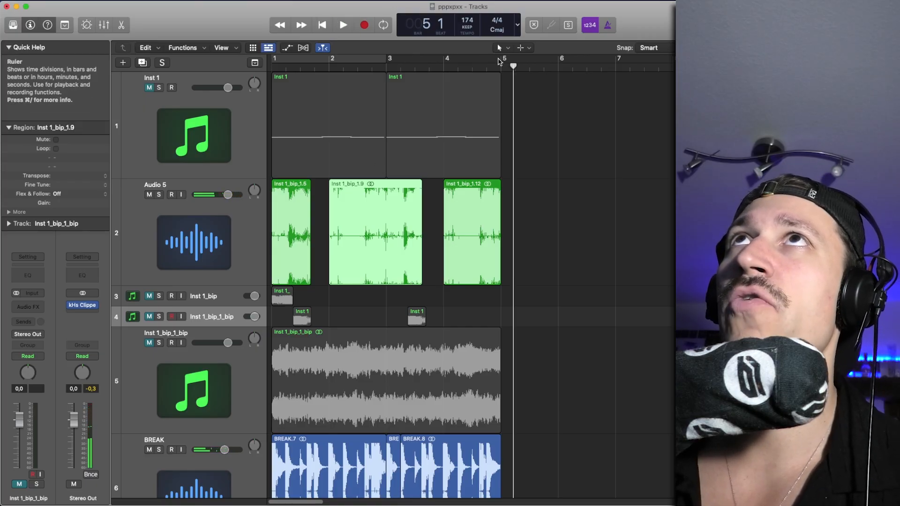
left_click_drag(499, 61, 280, 64)
key("space")
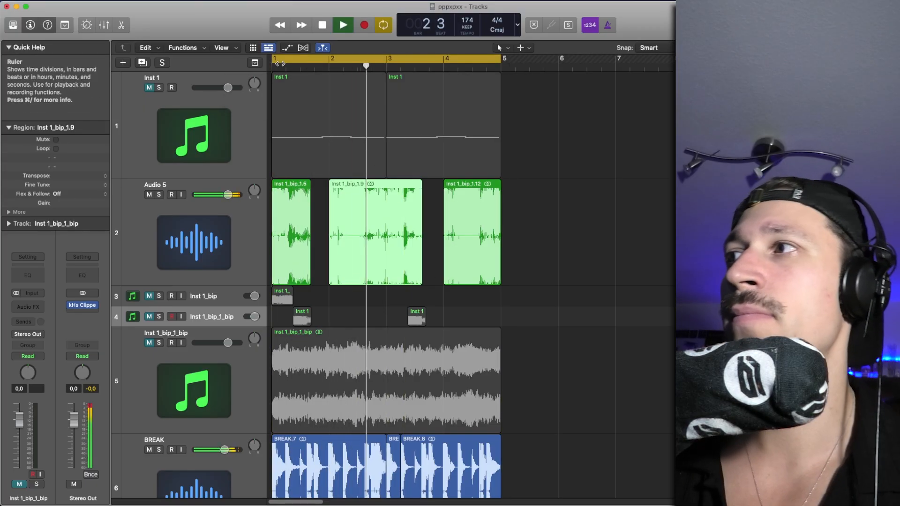
key("space")
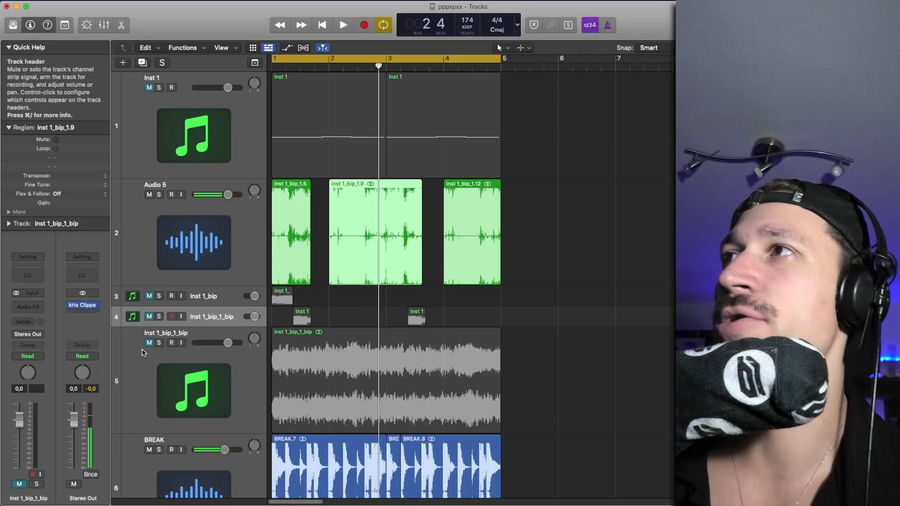
Step: Unmute track 5, move its full-length Inst 1_bip_1_bip region to start at bar 5, and play it with bars 5 to 9 cycled
left_click(308, 359)
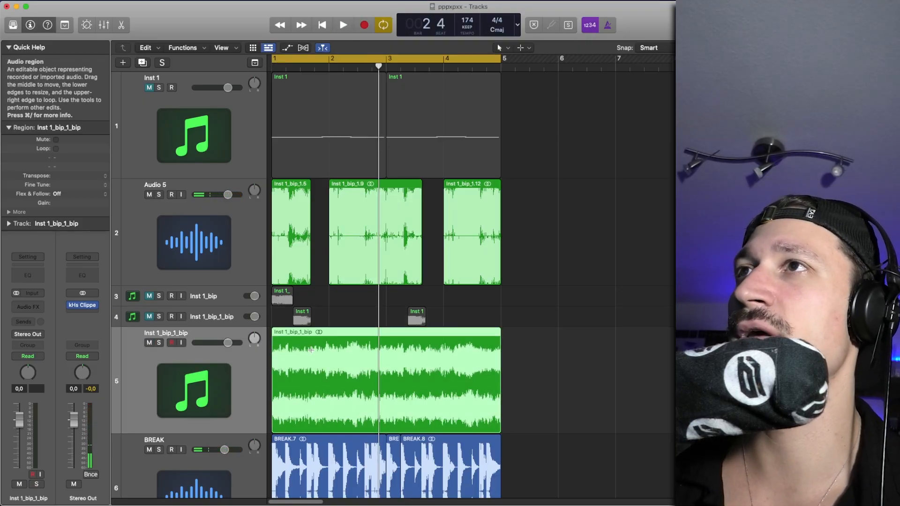
left_click_drag(312, 351, 541, 361)
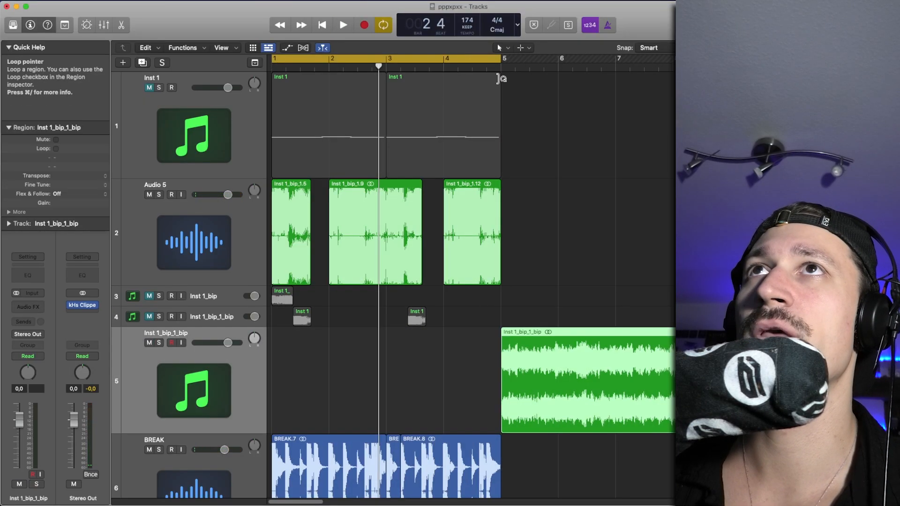
left_click_drag(491, 61, 720, 61)
key("space")
left_click_drag(676, 149, 648, 199)
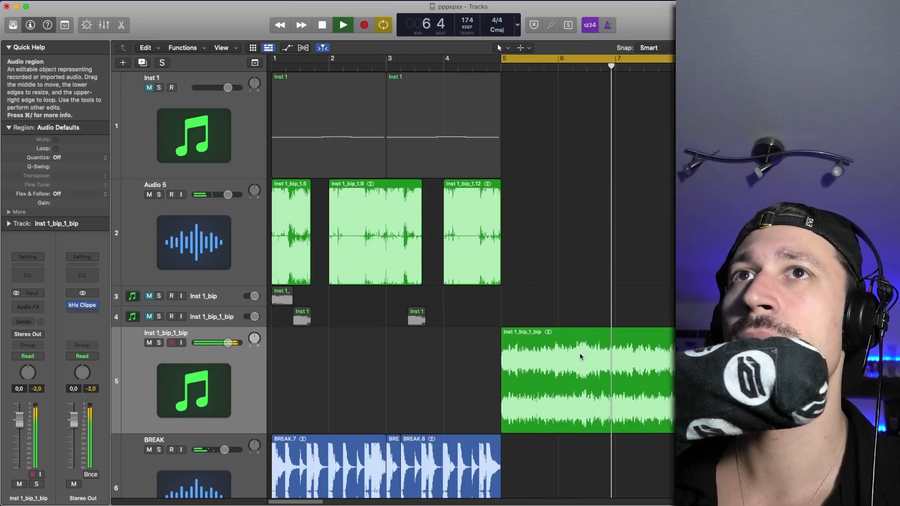
key("space")
Step: Place short slices of the bar 5 bass region in the gaps before bars 2 and 4 on track 5, and cycle bars 1 to 5
left_click_drag(519, 346, 536, 347)
mouse_move(529, 347)
left_mouse_down()
mouse_move(317, 349)
mouse_move(432, 350)
left_mouse_up()
left_click_drag(276, 60, 502, 60)
left_click(311, 424)
left_click_drag(310, 425, 308, 426)
Step: Trim the first Audio 5 region to end at beat 3.5 of bar 1 and extend the second track 5 slice back to beat 3.5 of bar 3
left_click_drag(304, 281, 315, 282)
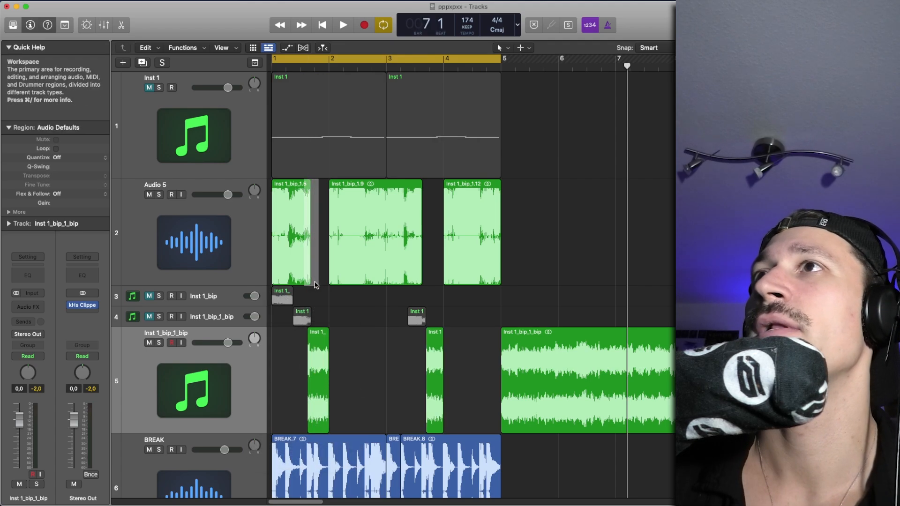
key("super+Right")
key("super+Right")
left_click(337, 347)
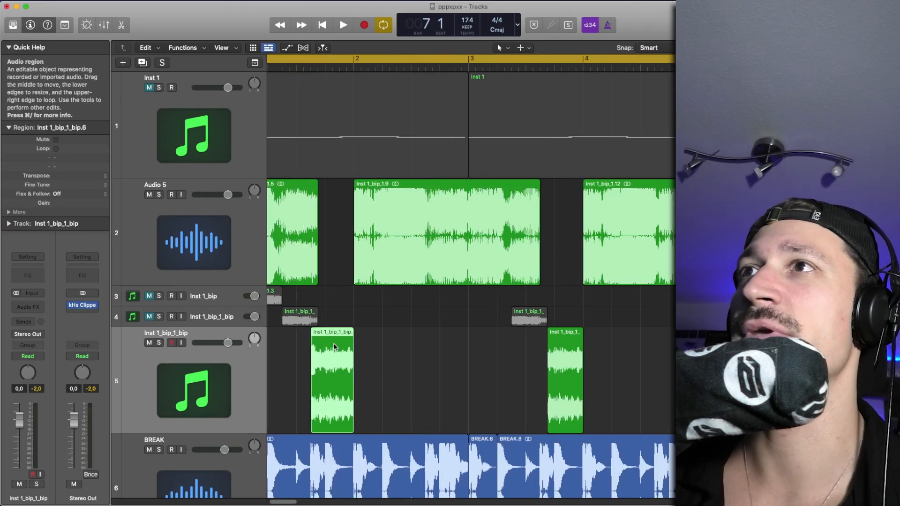
scroll(491, 349, "left", 1)
left_click_drag(558, 427, 551, 426)
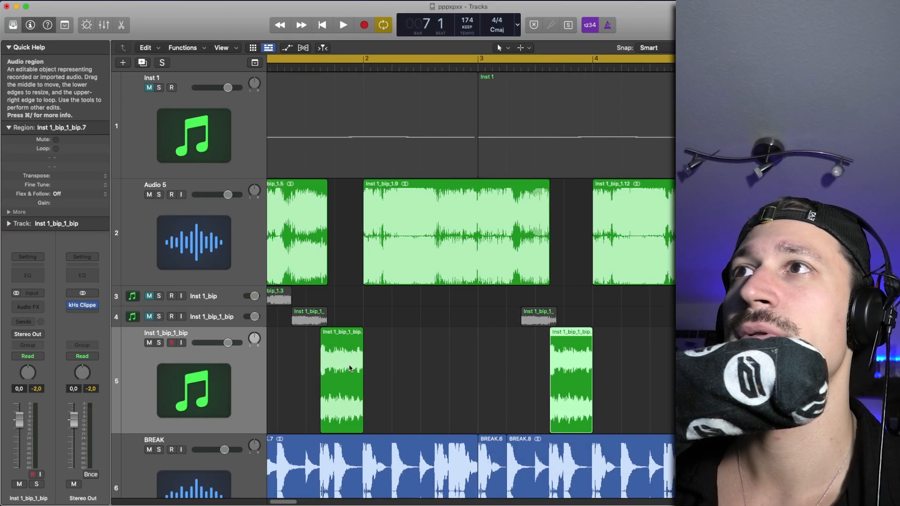
left_click_drag(346, 371, 351, 336)
Step: Play the cycled bars 1 to 5 to check how the new track 5 slices fit, with the whole arrangement in view
key("space")
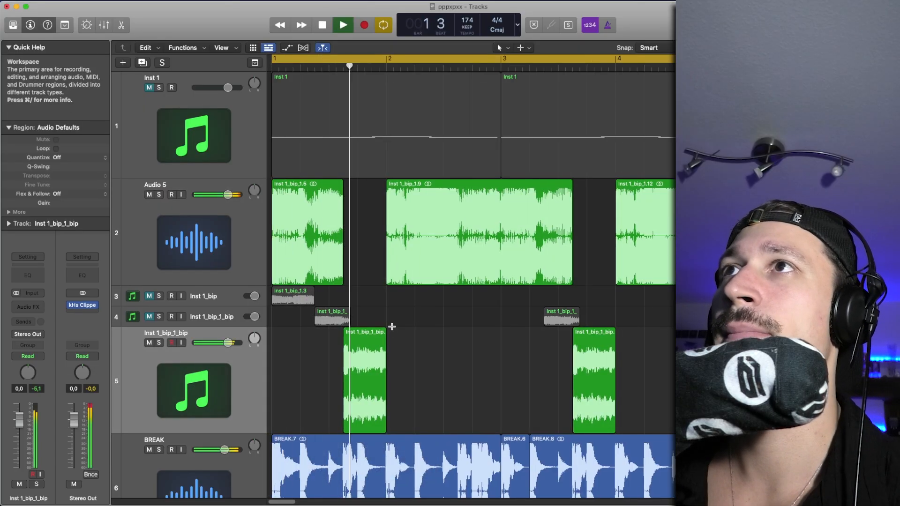
key("super+Left")
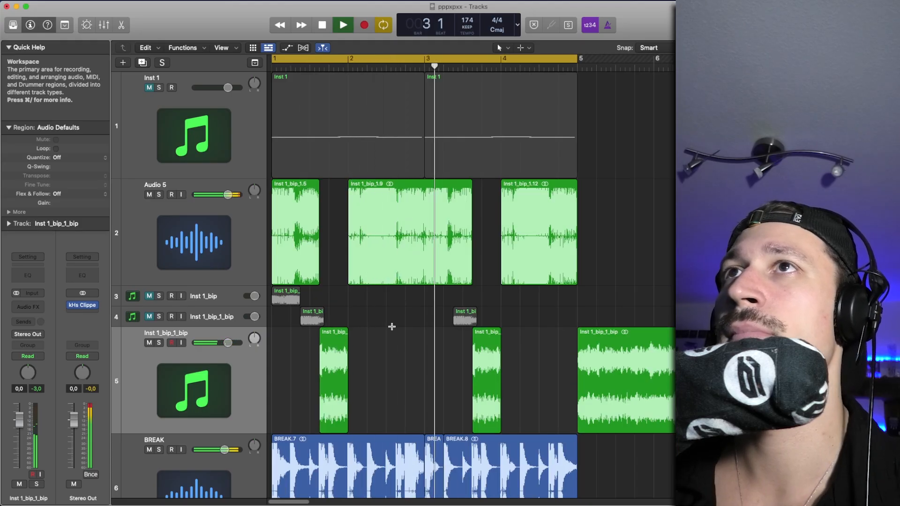
key("super+Left")
key("super+Up")
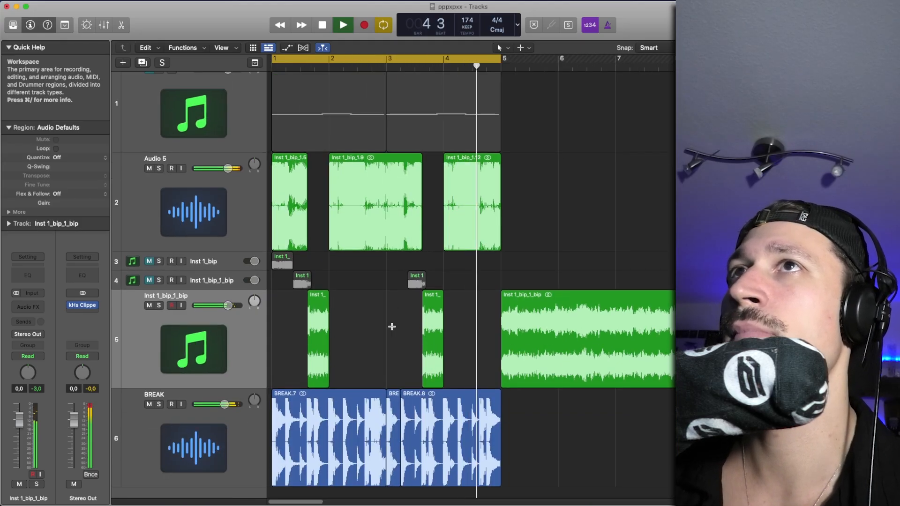
key("super+Left")
key("super+Up")
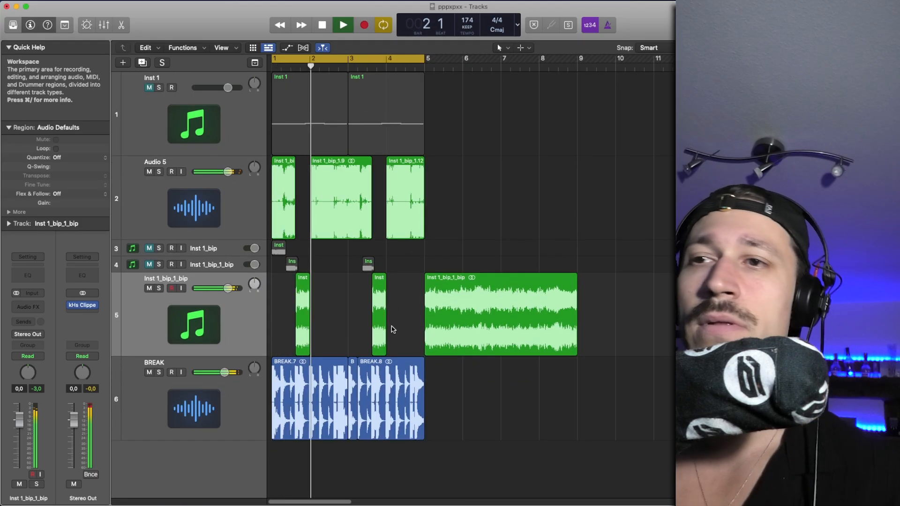
key("space")
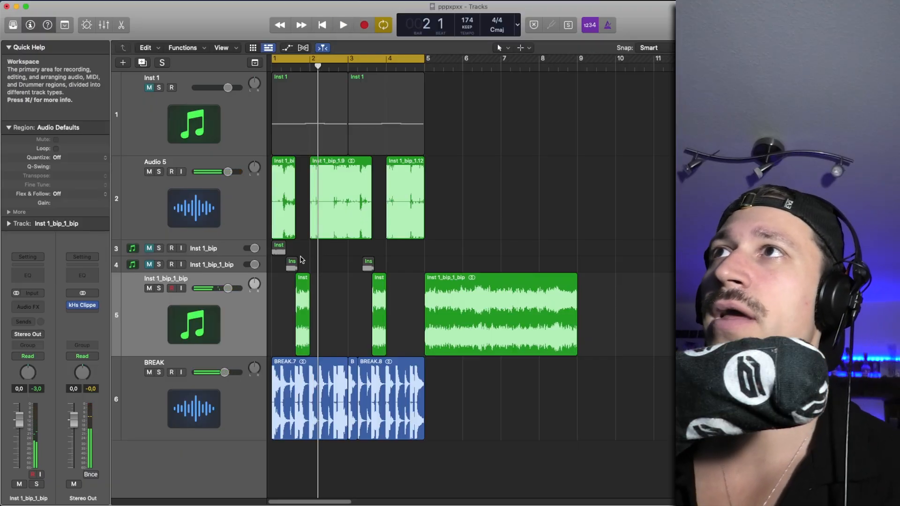
Step: Unmute track 4, try a copy of its bar 1 slice just before bar 3, and undo the copy
left_click_drag(291, 264, 342, 267)
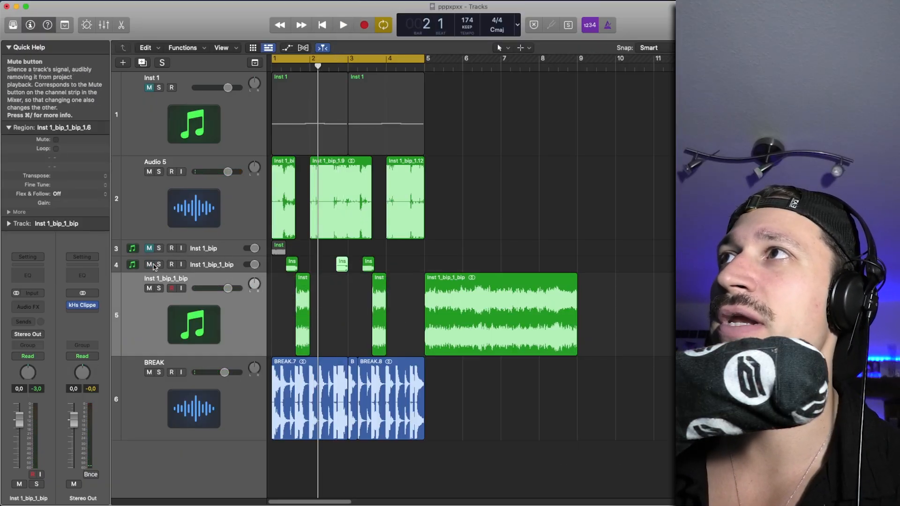
key("super+z")
Step: Cut the Audio 5 audio overlapping the track 4 slices from beat 2.5 of bars 1 and 3, and replay the cycle
left_click_drag(287, 237, 278, 238)
left_click_drag(363, 238, 362, 239)
key("space")
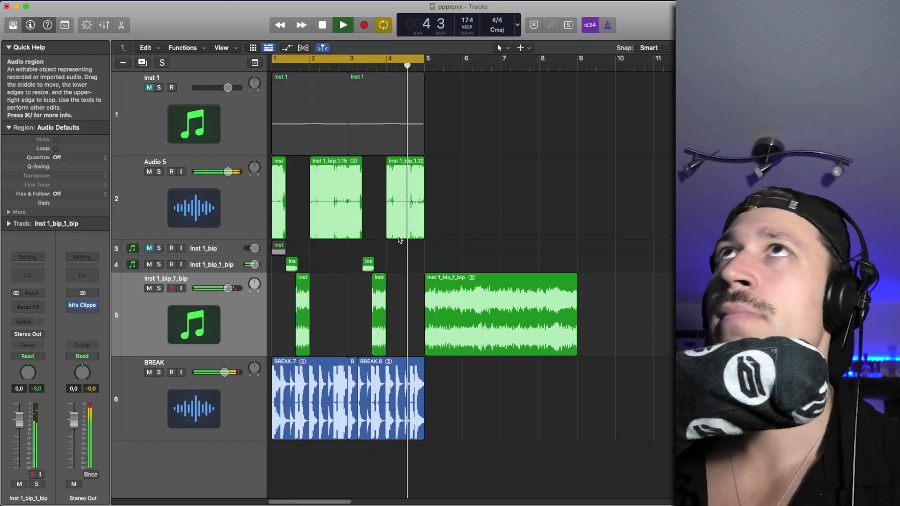
key("space")
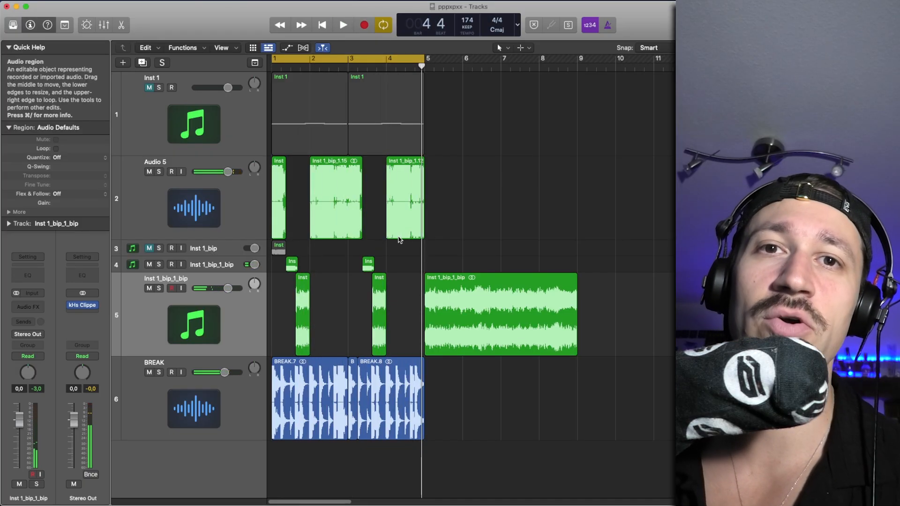